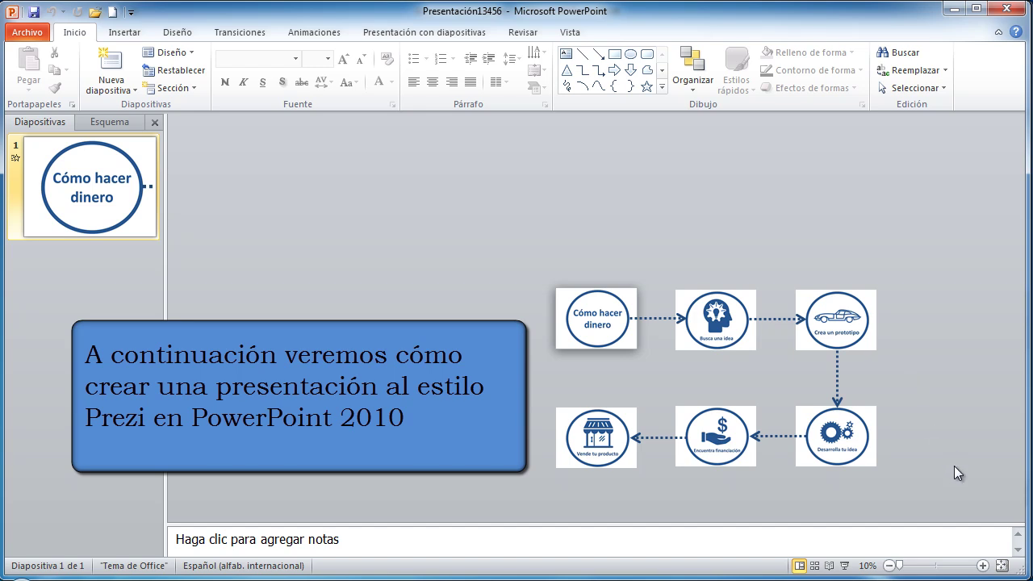
# Preview the finished itinerary slide in Reading View.
pyautogui.click(830, 565)
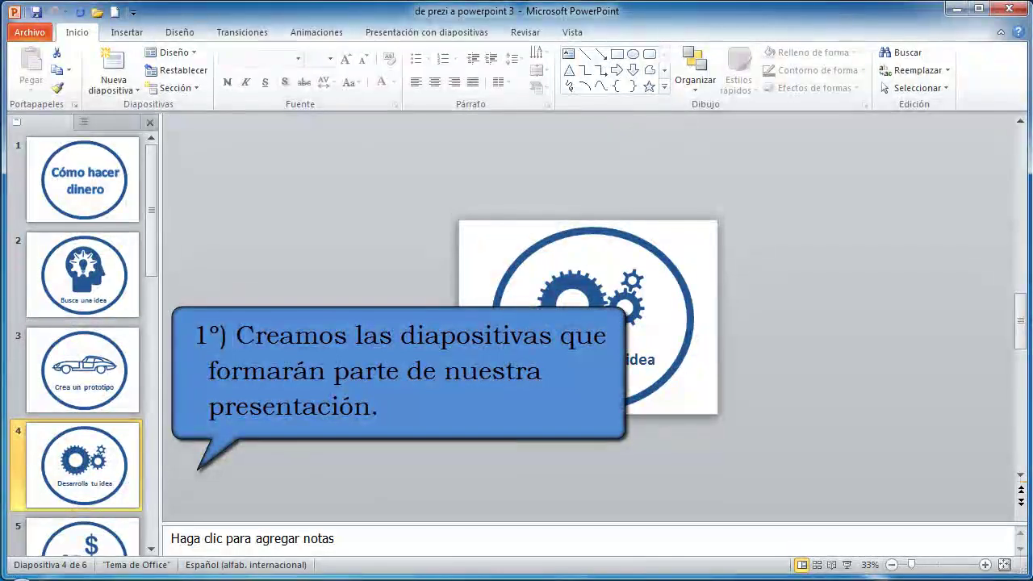
# Browse slides 1 to 3, then step down to the Encuentra financiación slide.
pyautogui.click(90, 187)
pyautogui.click(97, 278)
pyautogui.click(90, 387)
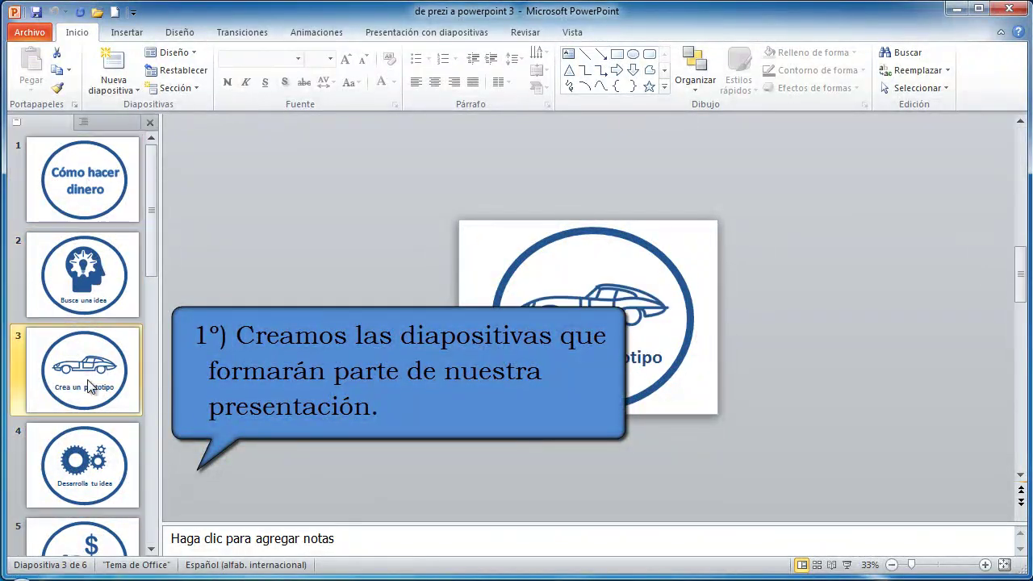
pyautogui.press('Down')
pyautogui.press('Down')
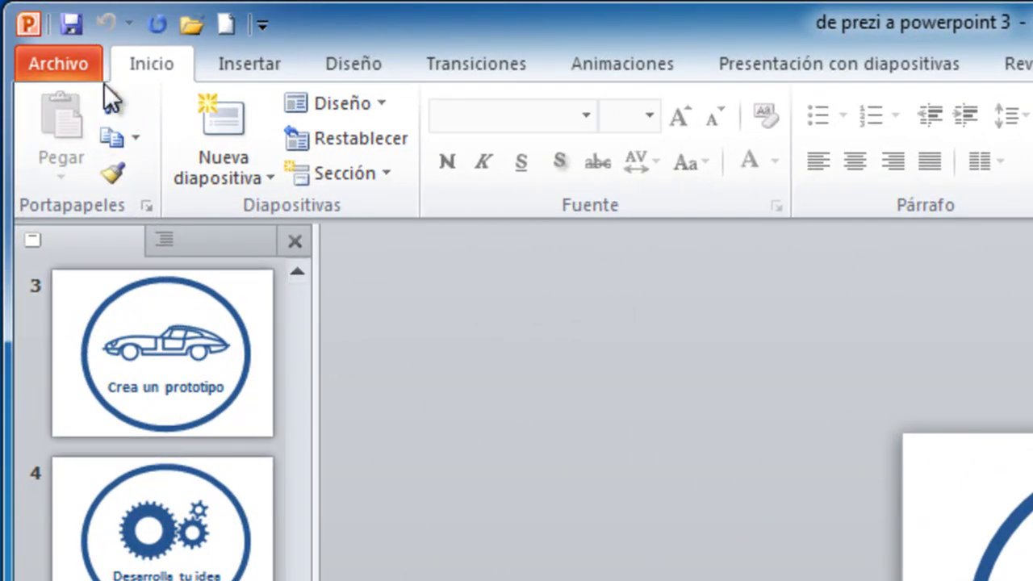
# Save every slide as a PNG image in Descargas under 'de prezi a powerpoint 3'.
pyautogui.click(85, 67)
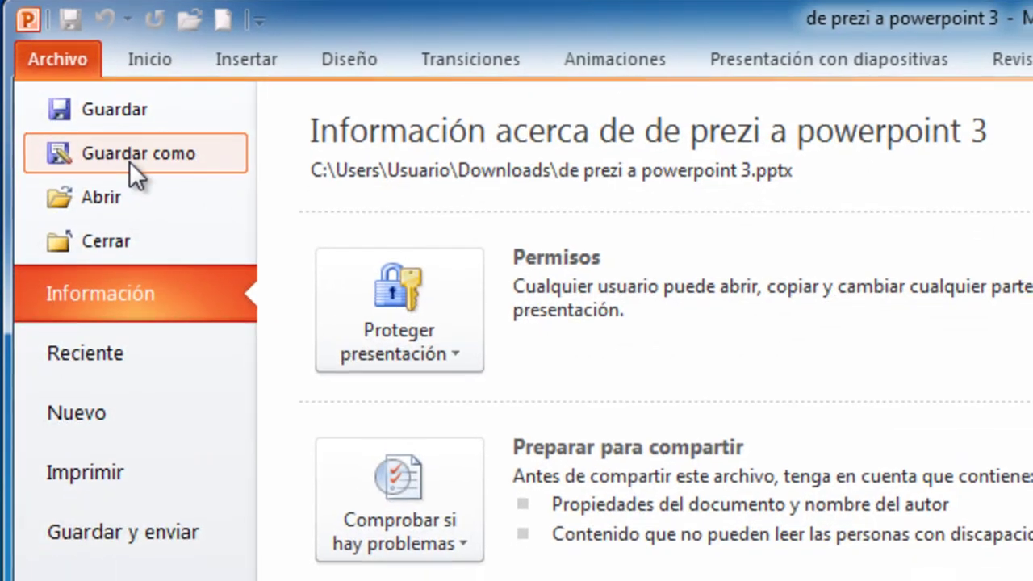
pyautogui.click(130, 162)
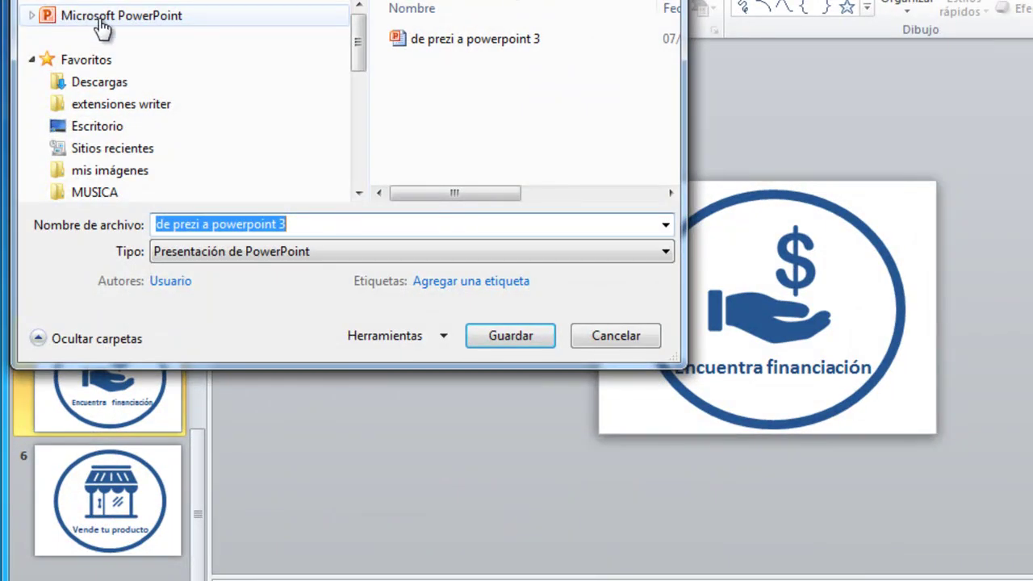
pyautogui.click(115, 91)
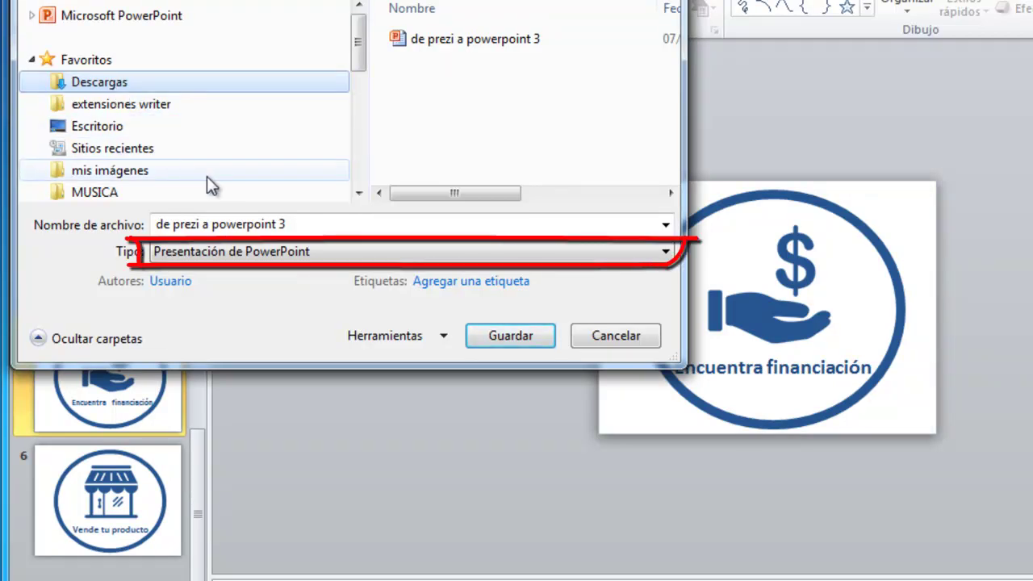
pyautogui.click(233, 257)
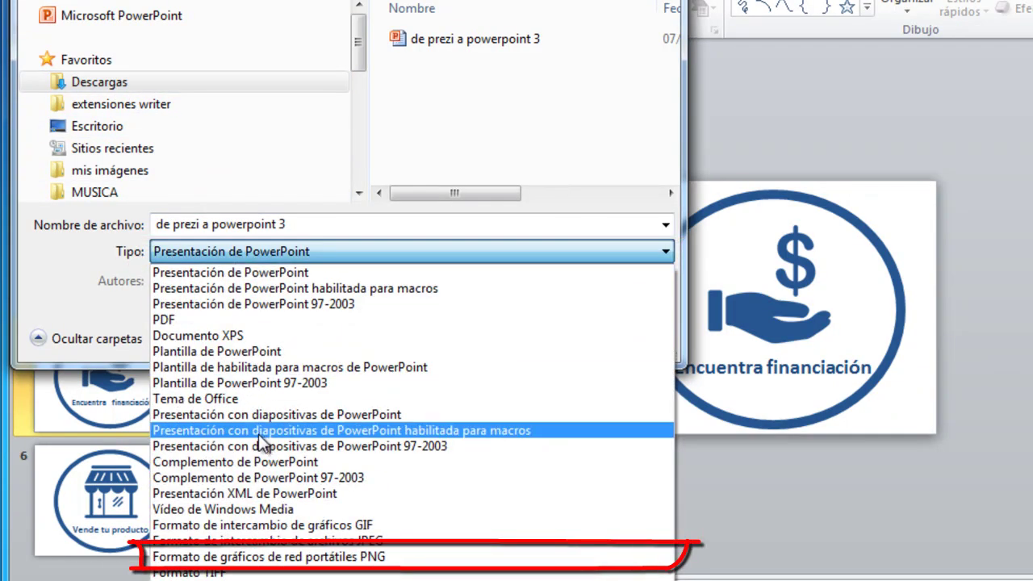
pyautogui.click(275, 557)
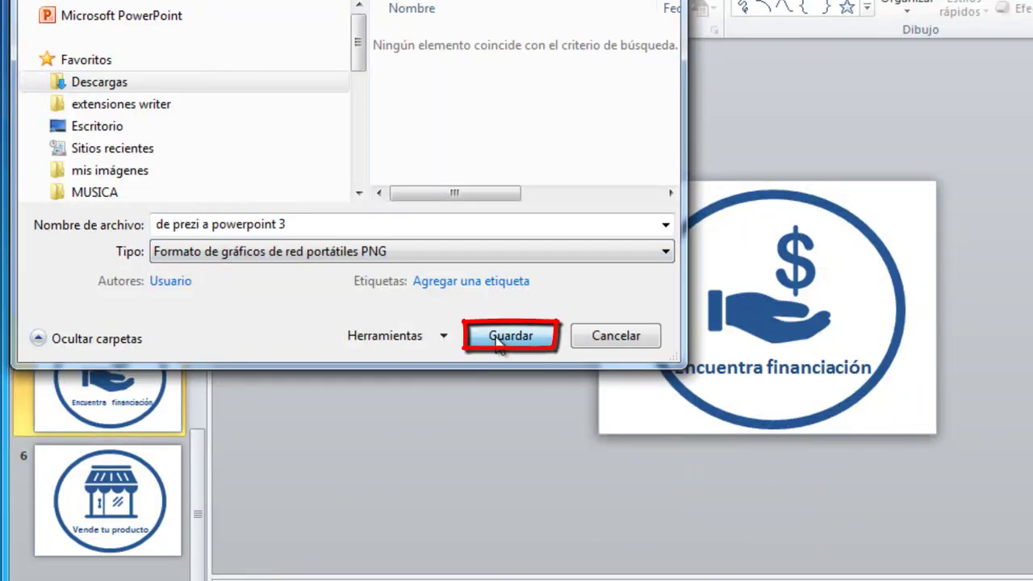
pyautogui.click(496, 338)
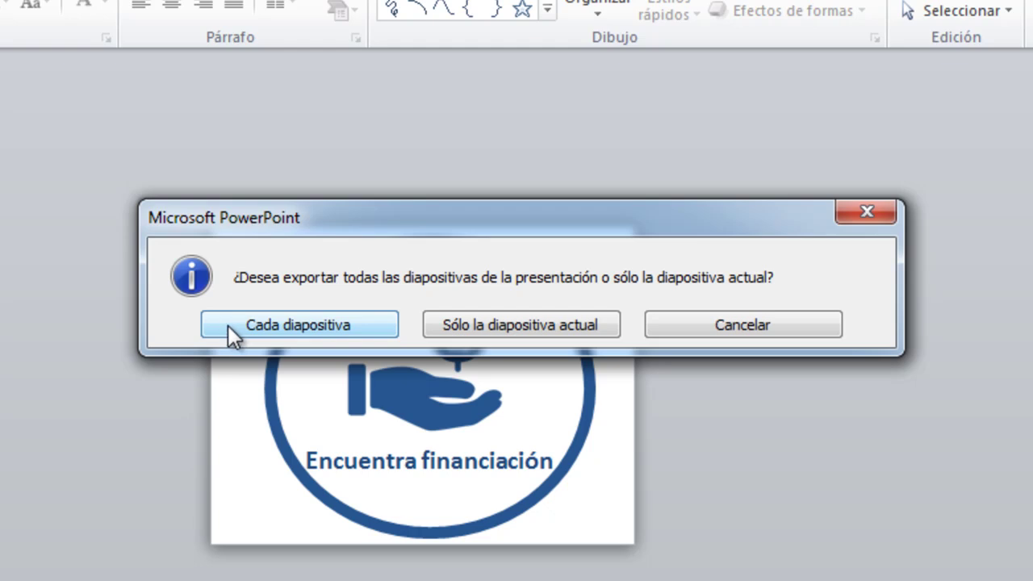
pyautogui.click(230, 324)
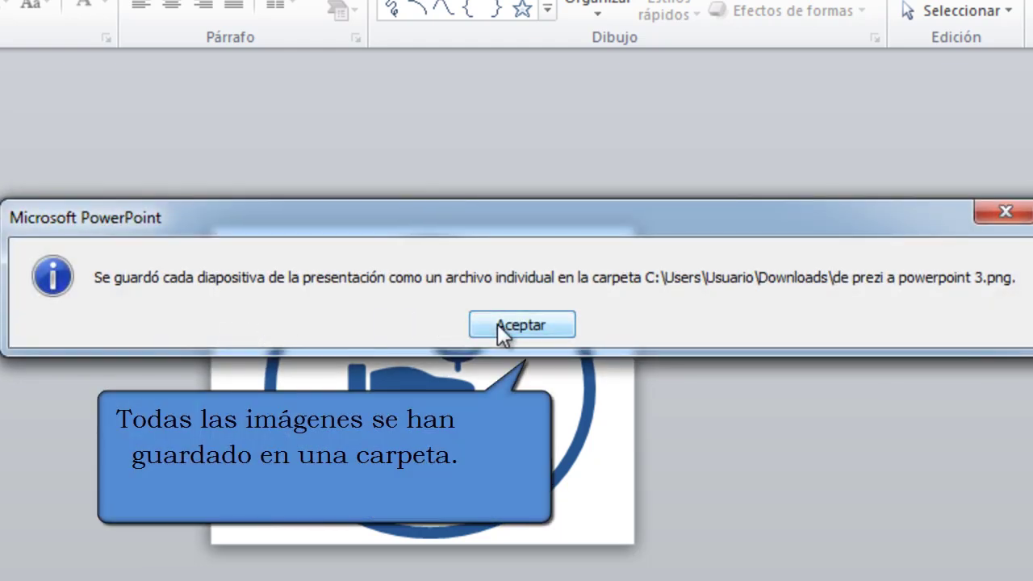
pyautogui.click(497, 324)
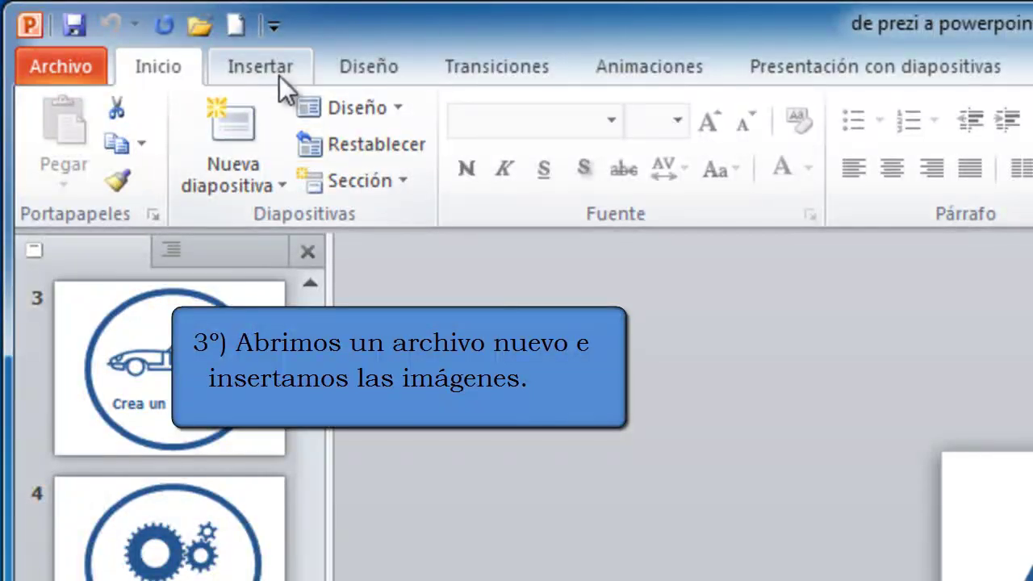
# In a new blank presentation, insert images Diapositiva1–Diapositiva6 from the exported folder.
pyautogui.click(232, 29)
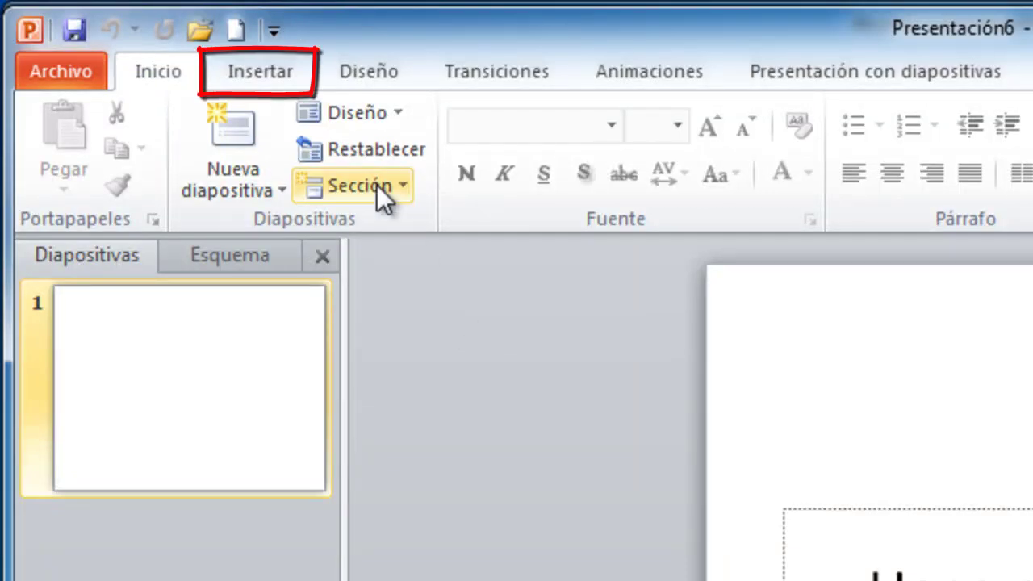
pyautogui.click(266, 77)
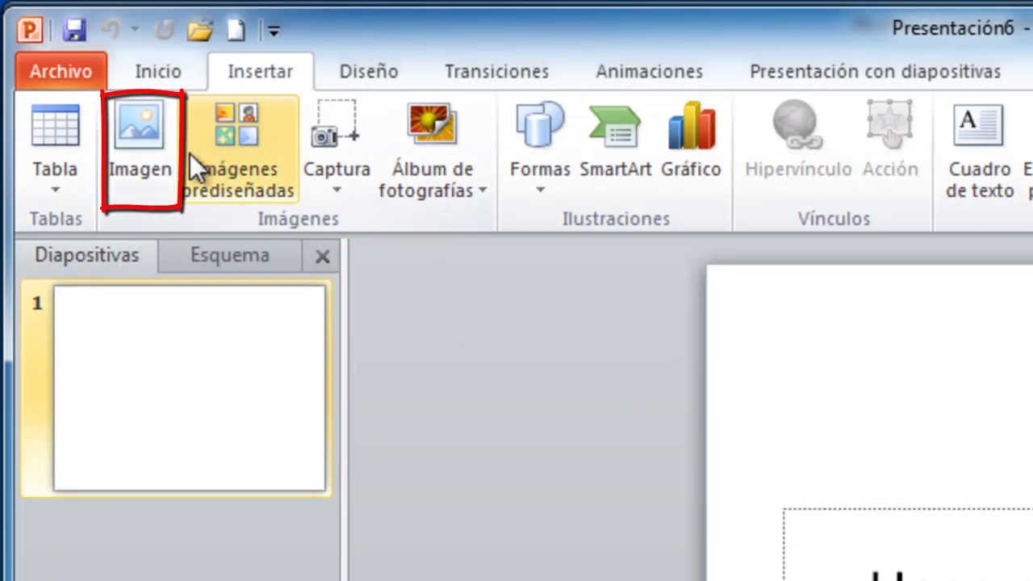
pyautogui.click(150, 171)
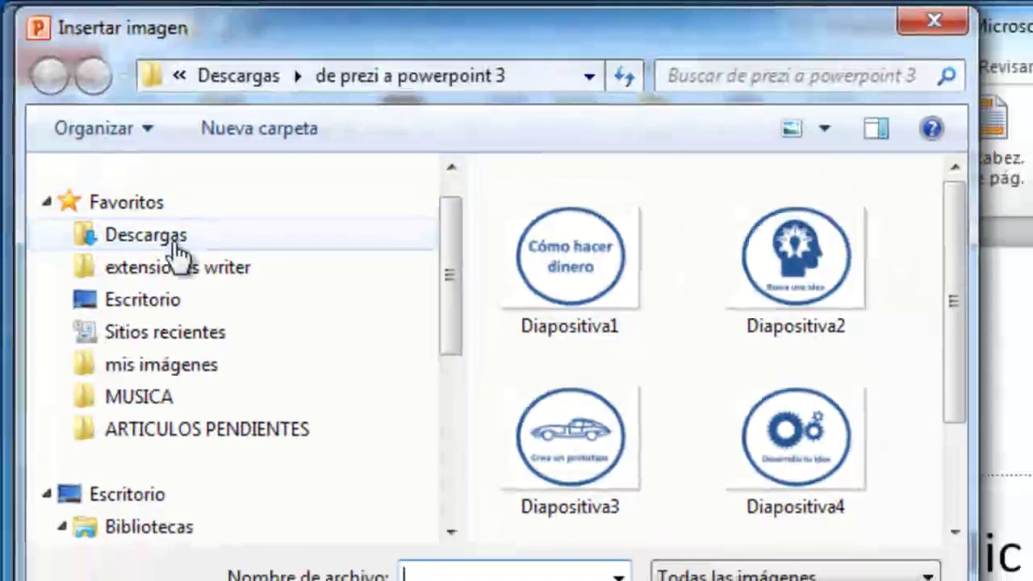
pyautogui.click(173, 242)
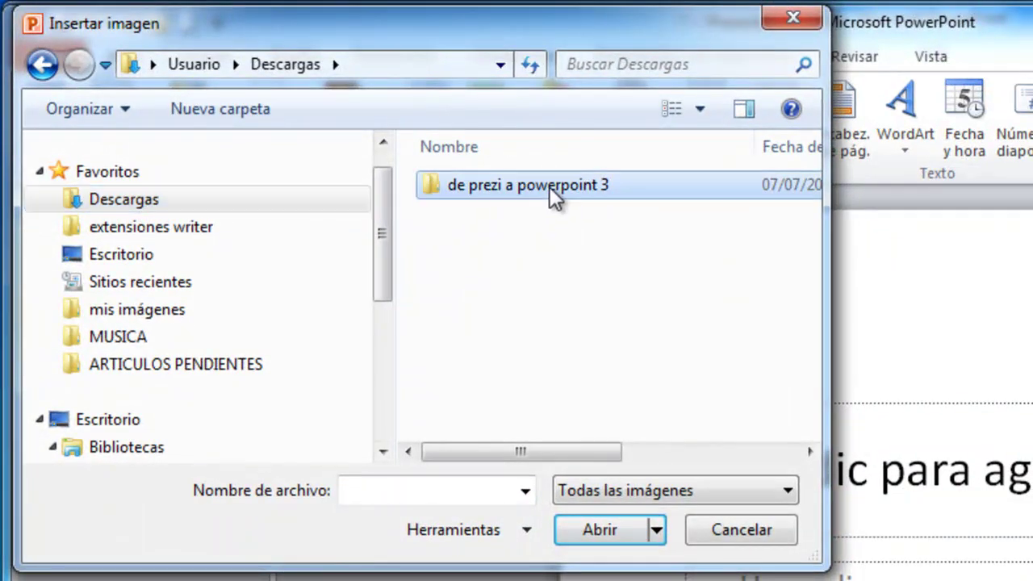
pyautogui.doubleClick(550, 187)
pyautogui.click(525, 186)
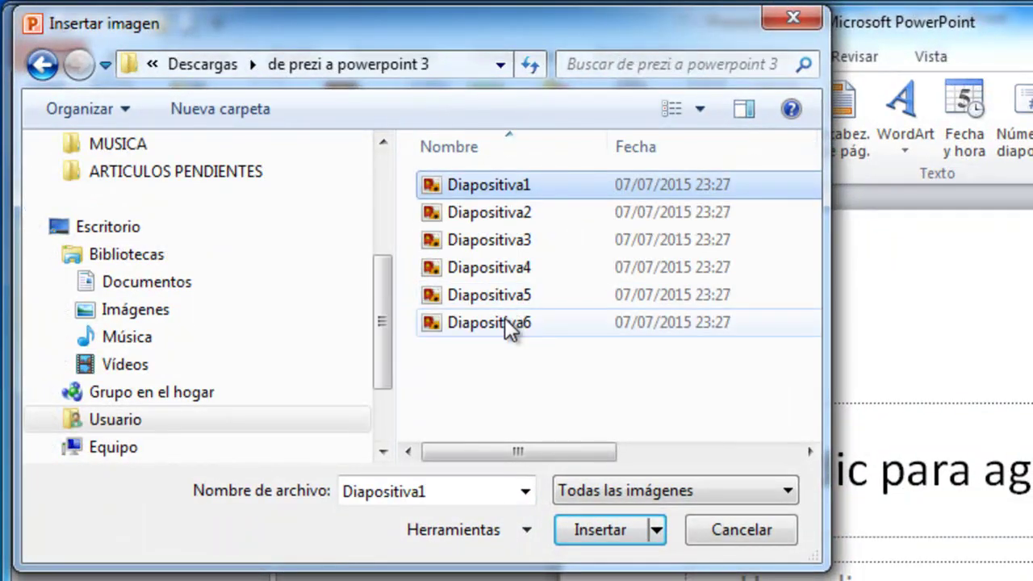
pyautogui.keyDown('shift'); pyautogui.click(506, 324); pyautogui.keyUp('shift')
pyautogui.click(601, 531)
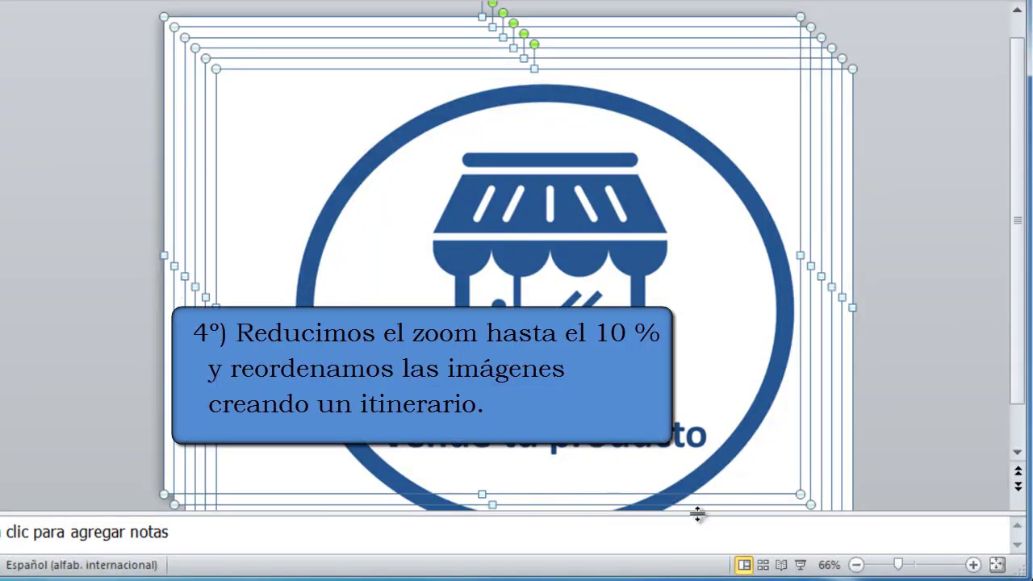
# At 10% zoom, start the bottom row with Desarrolla tu idea right of Encuentra financiación.
pyautogui.click(857, 565)
pyautogui.click(857, 565)
pyautogui.click(856, 565)
pyautogui.click(856, 565)
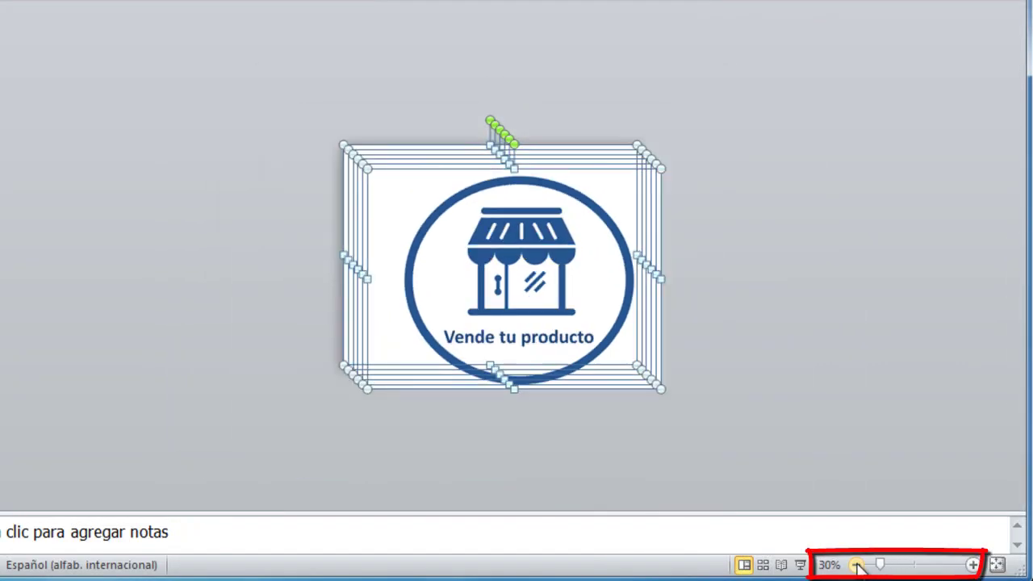
pyautogui.click(856, 565)
pyautogui.click(856, 565)
pyautogui.click(563, 421)
pyautogui.moveTo(509, 258)
pyautogui.mouseDown()
pyautogui.moveTo(495, 367)
pyautogui.moveTo(627, 355)
pyautogui.moveTo(643, 368)
pyautogui.mouseUp()
pyautogui.moveTo(516, 252); pyautogui.dragTo(816, 368)
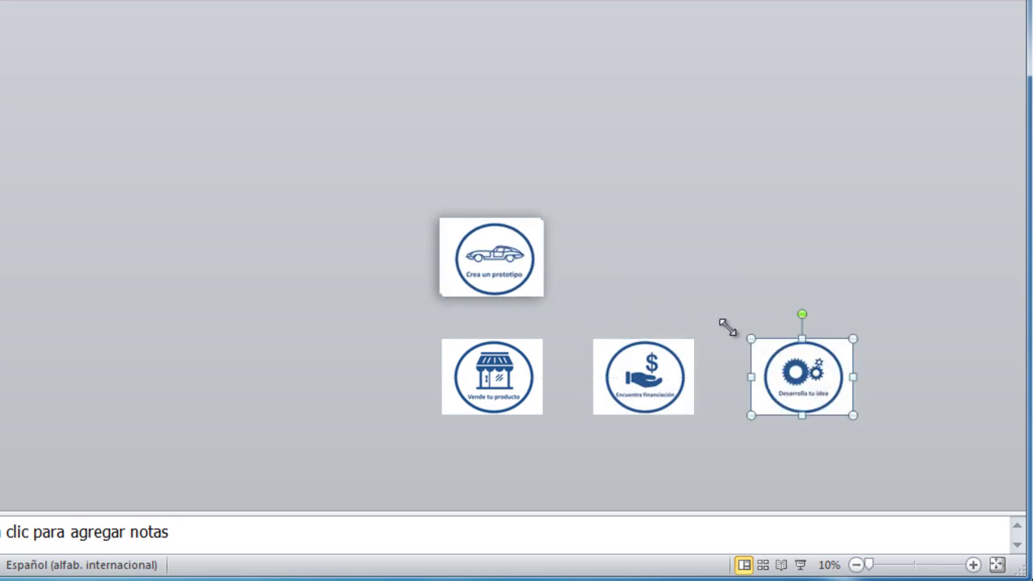
# Place Busca una idea and Crea un prototipo in the top row, level with Cómo hacer dinero.
pyautogui.moveTo(486, 251); pyautogui.dragTo(794, 255)
pyautogui.moveTo(511, 251); pyautogui.dragTo(669, 253)
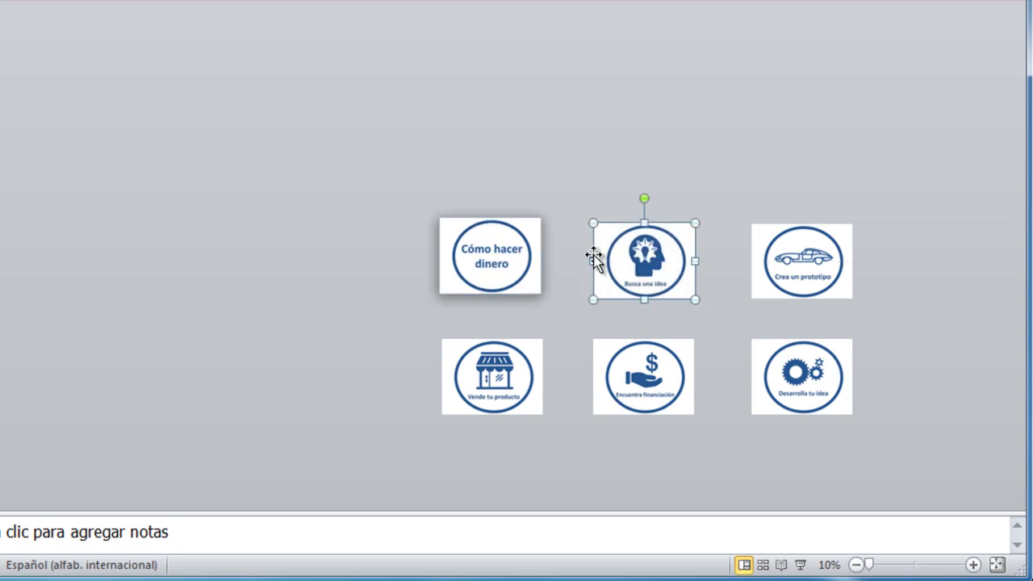
pyautogui.click(740, 217)
pyautogui.click(664, 249)
pyautogui.moveTo(664, 250); pyautogui.dragTo(663, 243)
pyautogui.moveTo(819, 267); pyautogui.dragTo(818, 260)
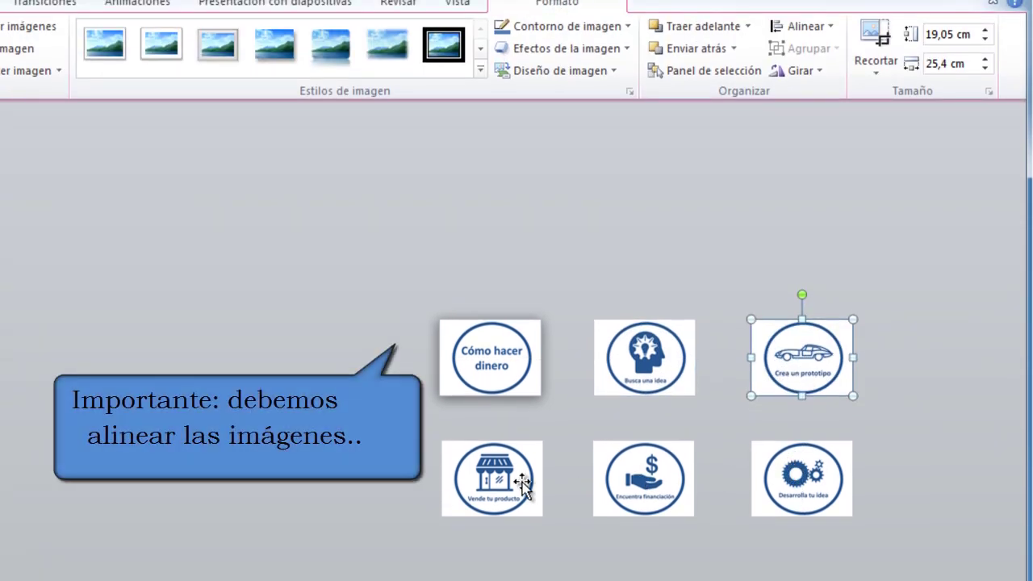
# Distribute the three bottom-row pictures evenly across the slide.
pyautogui.click(518, 480)
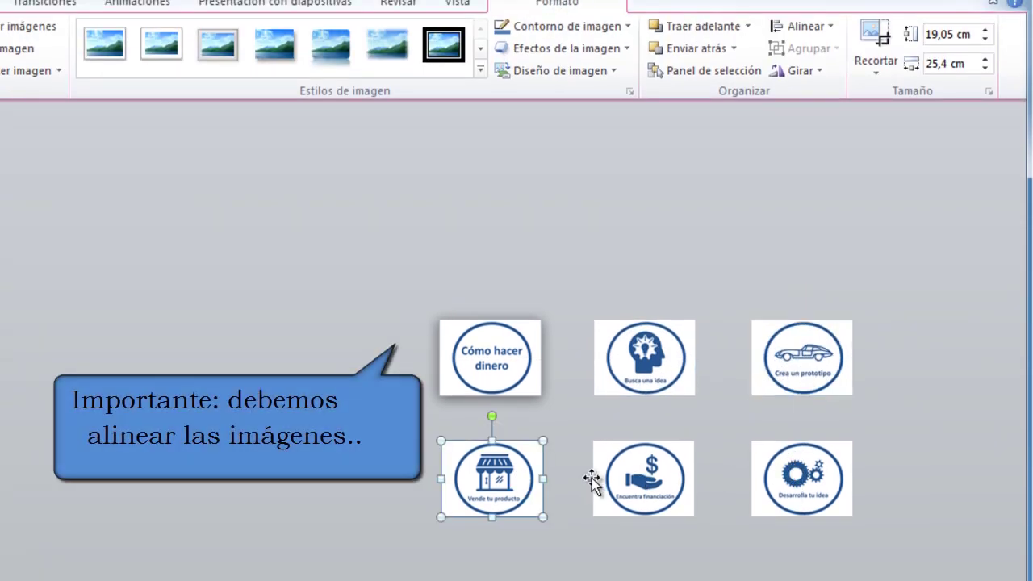
pyautogui.keyDown('shift'); pyautogui.click(610, 476); pyautogui.keyUp('shift')
pyautogui.keyDown('shift'); pyautogui.click(780, 477); pyautogui.keyUp('shift')
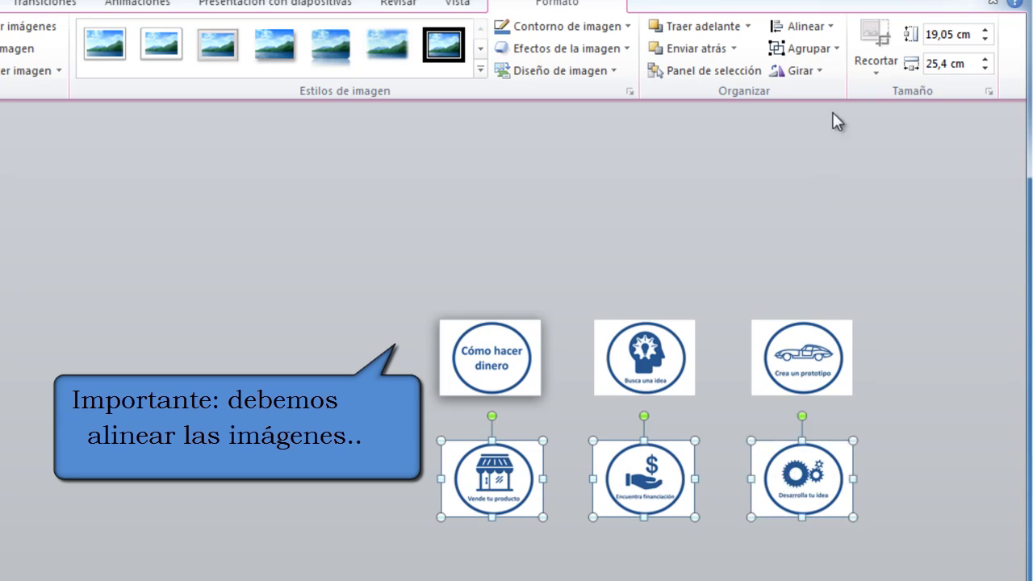
pyautogui.click(831, 29)
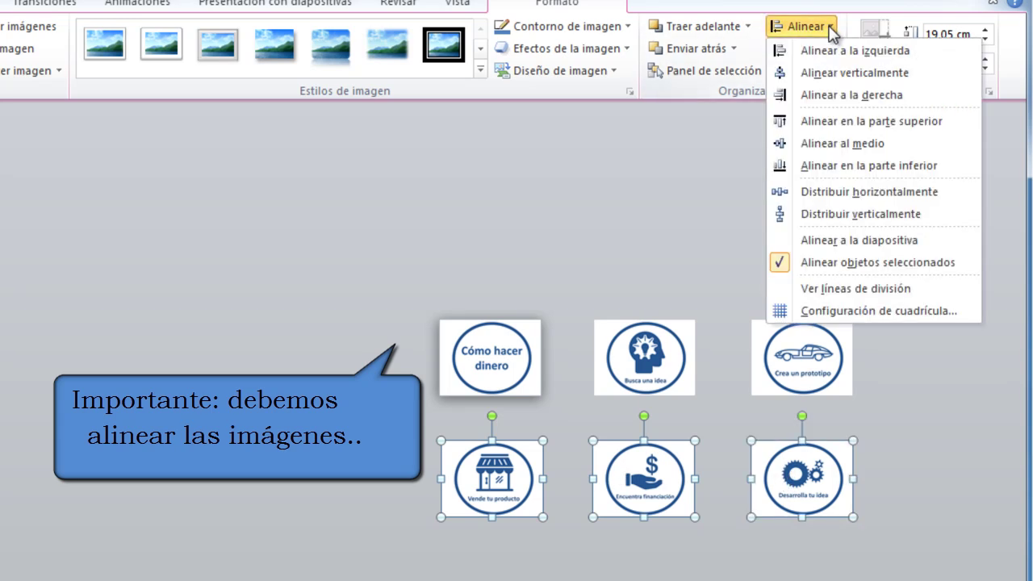
pyautogui.click(854, 192)
# Distribute the top-row pictures evenly and align them along their middles.
pyautogui.click(763, 355)
pyautogui.keyDown('shift'); pyautogui.click(669, 355); pyautogui.keyUp('shift')
pyautogui.keyDown('shift'); pyautogui.click(506, 352); pyautogui.keyUp('shift')
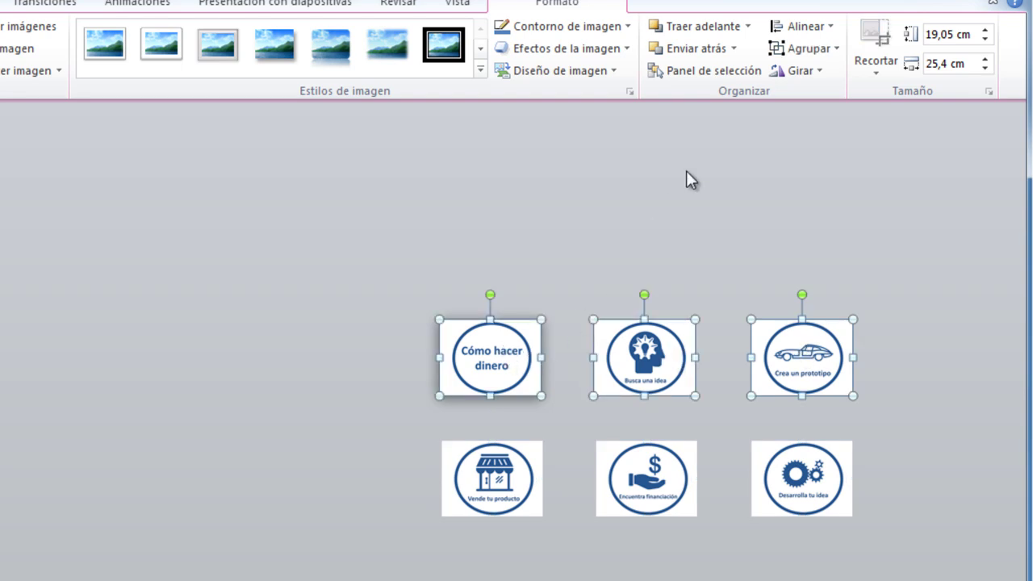
pyautogui.click(829, 33)
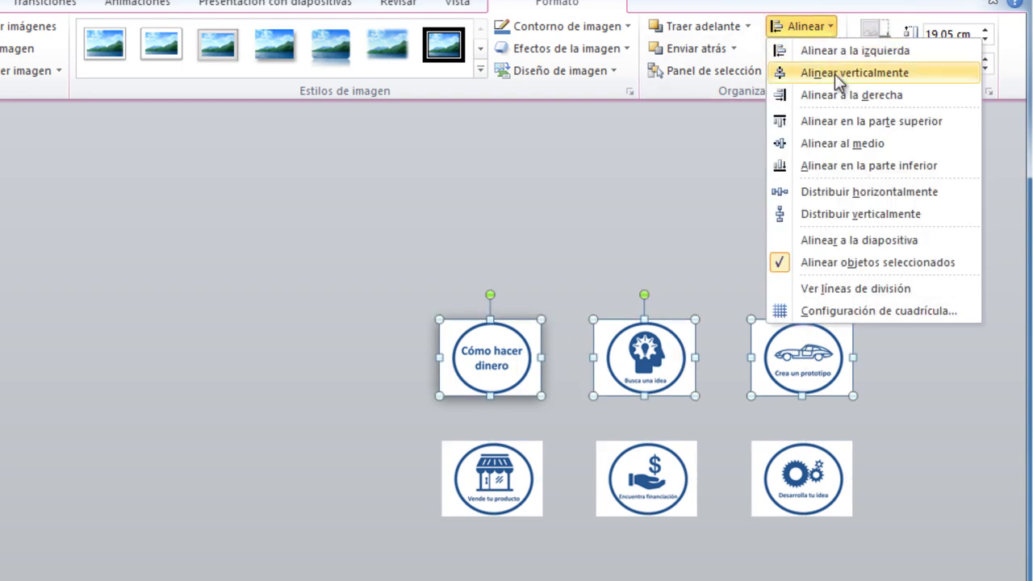
pyautogui.click(834, 192)
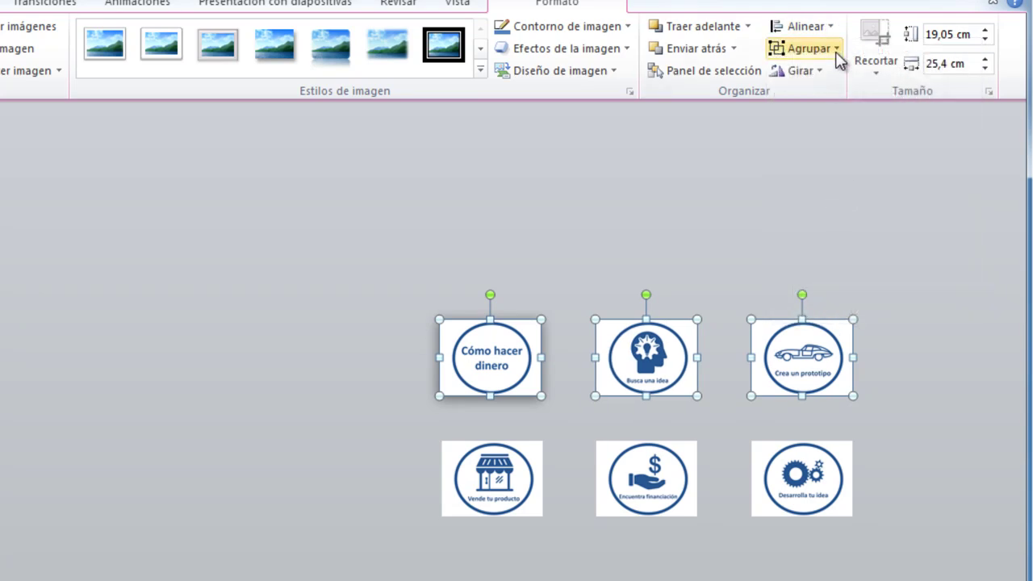
pyautogui.click(831, 26)
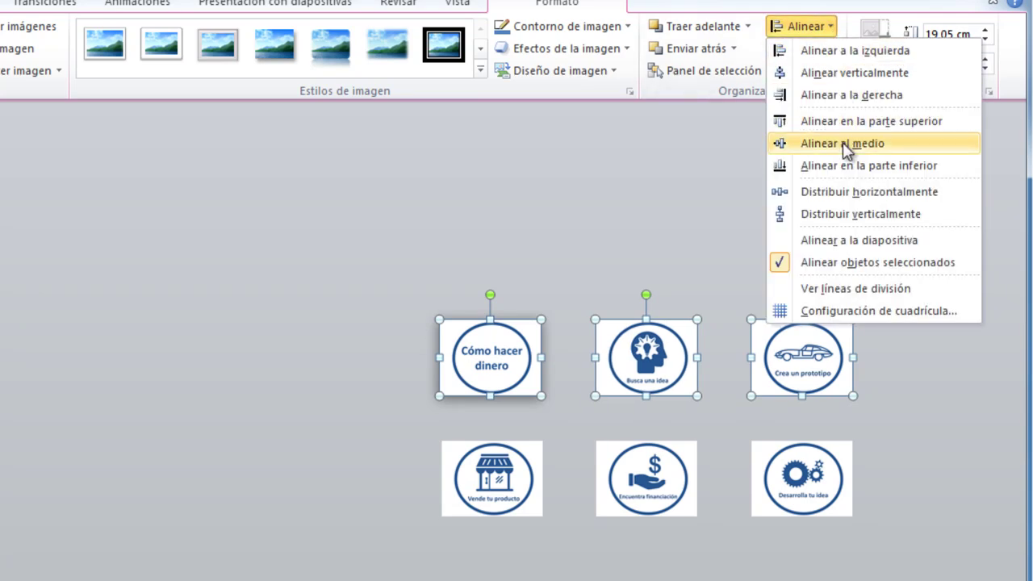
pyautogui.click(842, 143)
# Nudge the three bottom-row pictures down slightly.
pyautogui.click(763, 234)
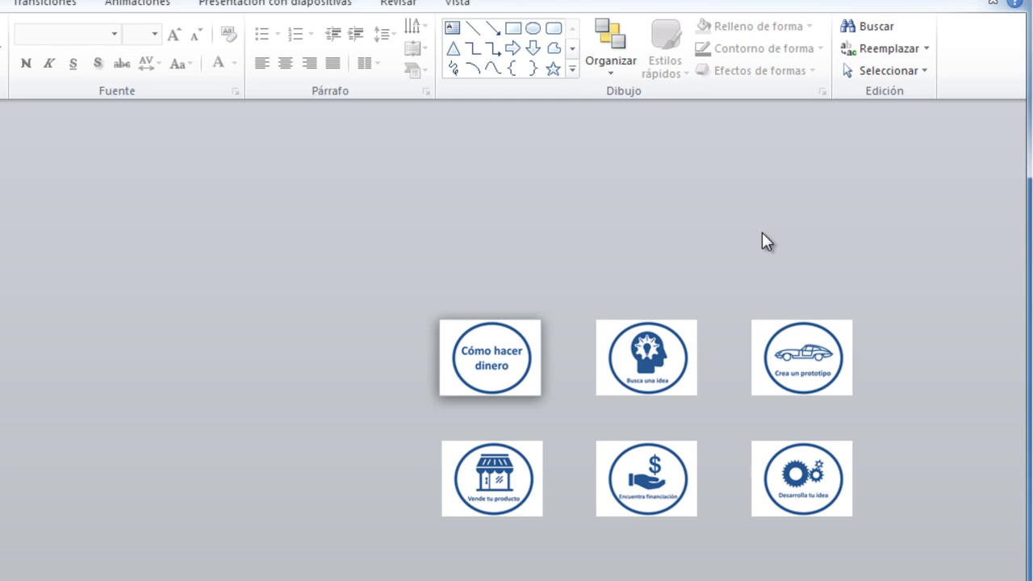
pyautogui.click(485, 456)
pyautogui.keyDown('shift'); pyautogui.click(642, 464); pyautogui.keyUp('shift')
pyautogui.keyDown('shift'); pyautogui.click(823, 480); pyautogui.keyUp('shift')
pyautogui.press('Down')
pyautogui.press('Down')
pyautogui.press('Down')
pyautogui.press('Down')
pyautogui.press('Down')
pyautogui.press('Down')
pyautogui.press('Down')
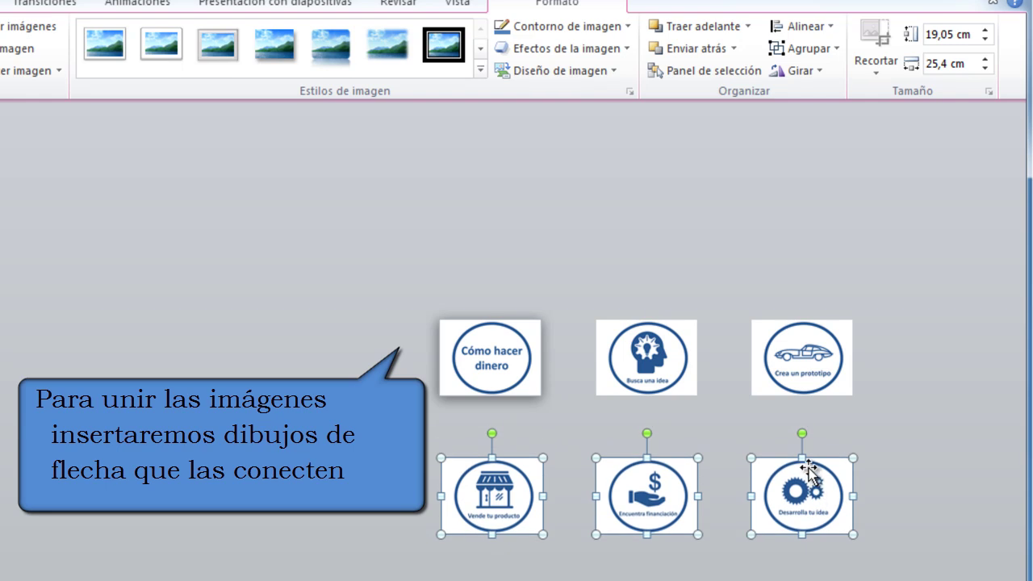
# Draw an arrow line from the Cómo hacer dinero circle to the Busca una idea circle.
pyautogui.click(870, 430)
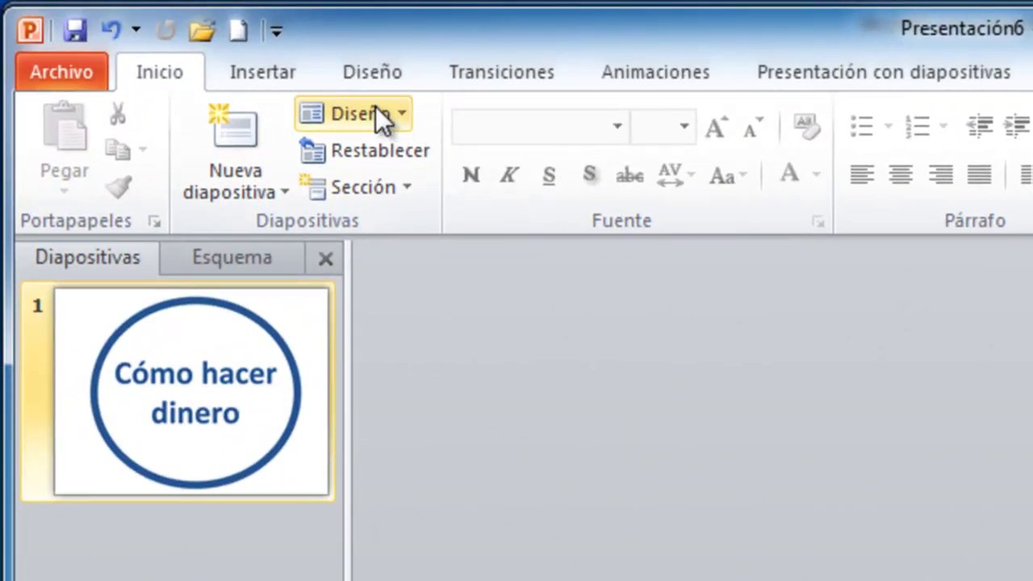
pyautogui.click(284, 74)
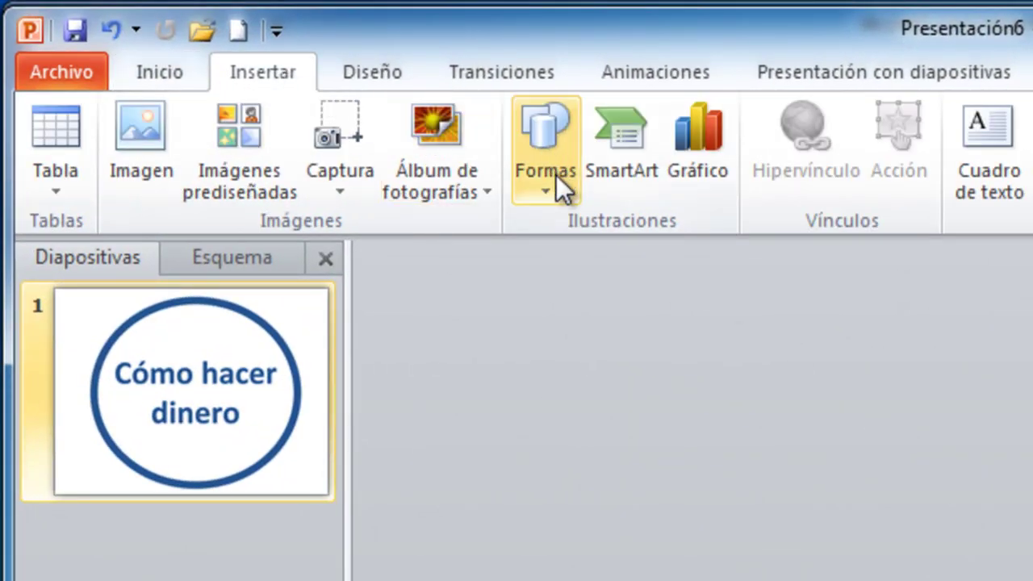
pyautogui.click(556, 186)
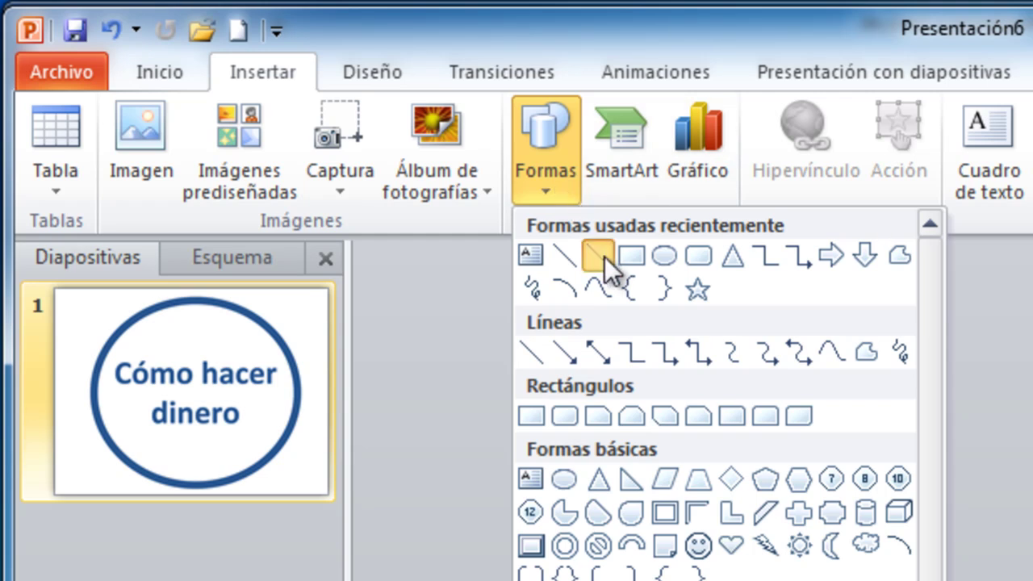
pyautogui.click(599, 255)
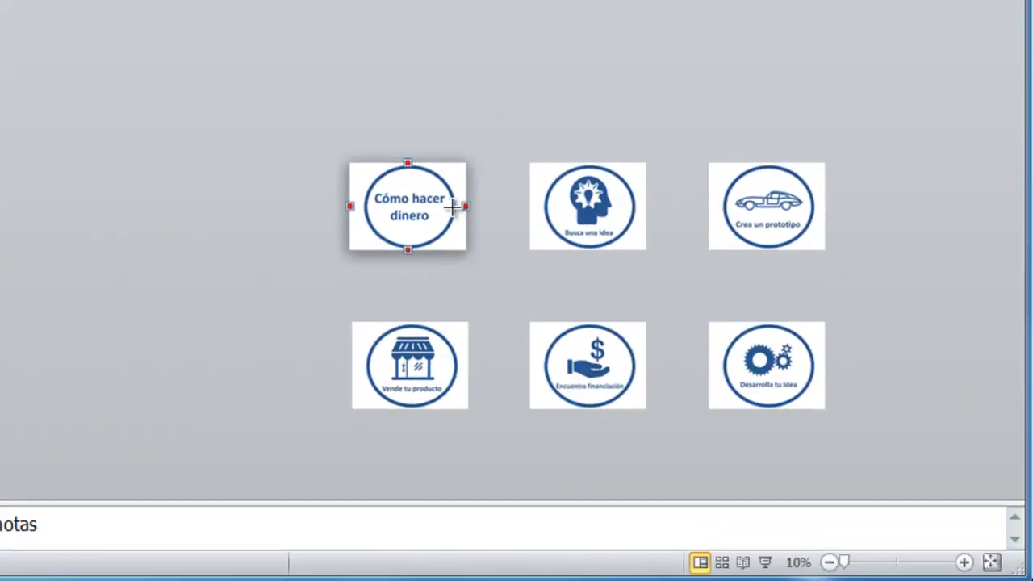
pyautogui.moveTo(454, 207); pyautogui.dragTo(544, 206)
pyautogui.click(512, 234)
pyautogui.scroll(2, 512, 234)
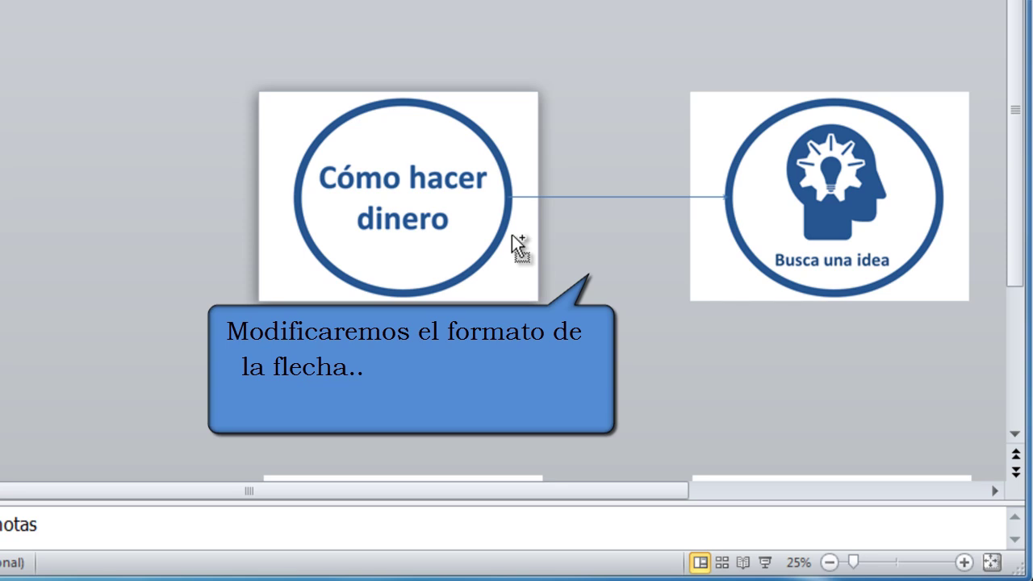
pyautogui.scroll(1, 512, 235)
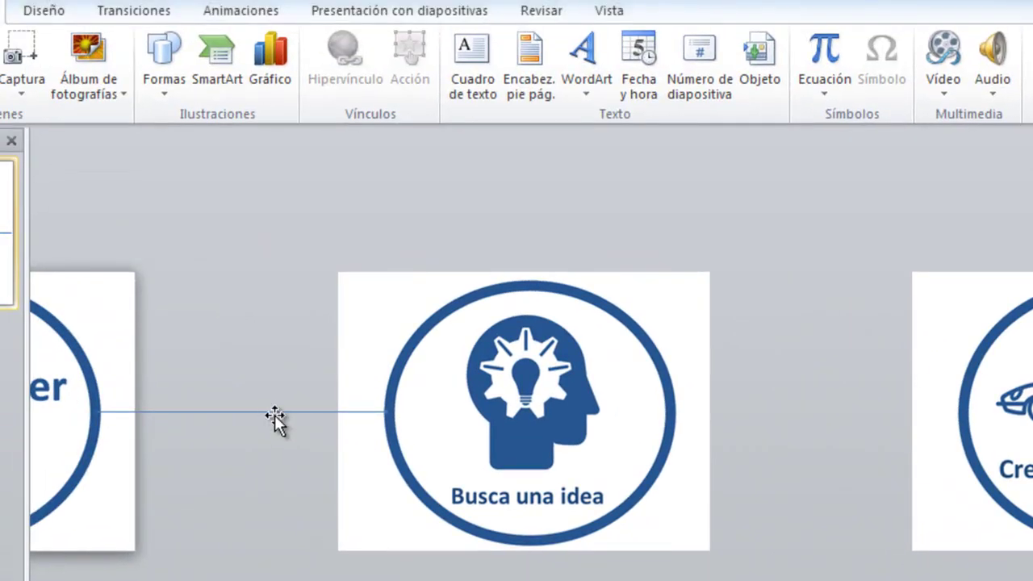
# Give the connecting arrow a 30 pt width and a round-dot dash style.
pyautogui.click(274, 413)
pyautogui.click(707, 17)
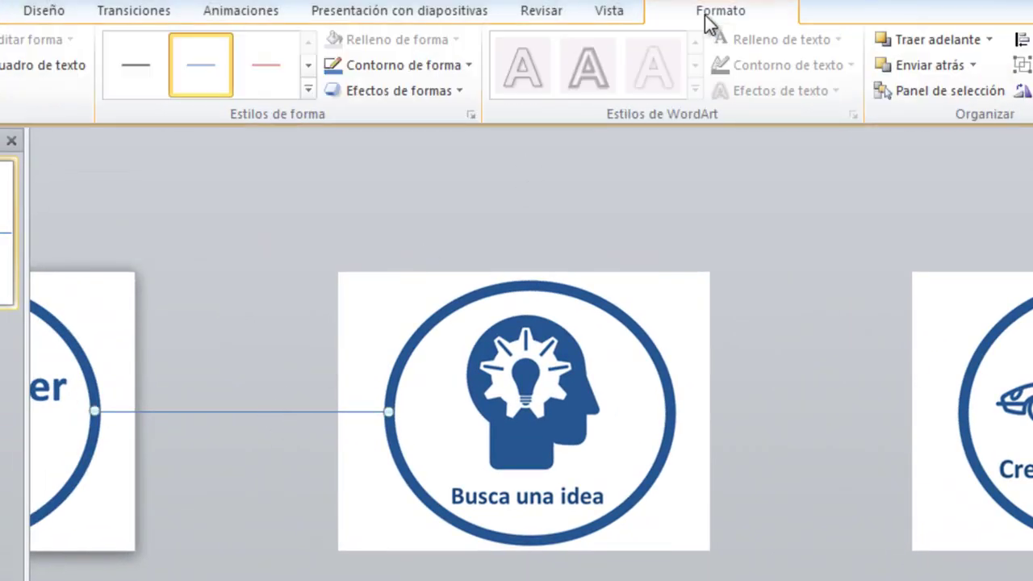
pyautogui.click(466, 68)
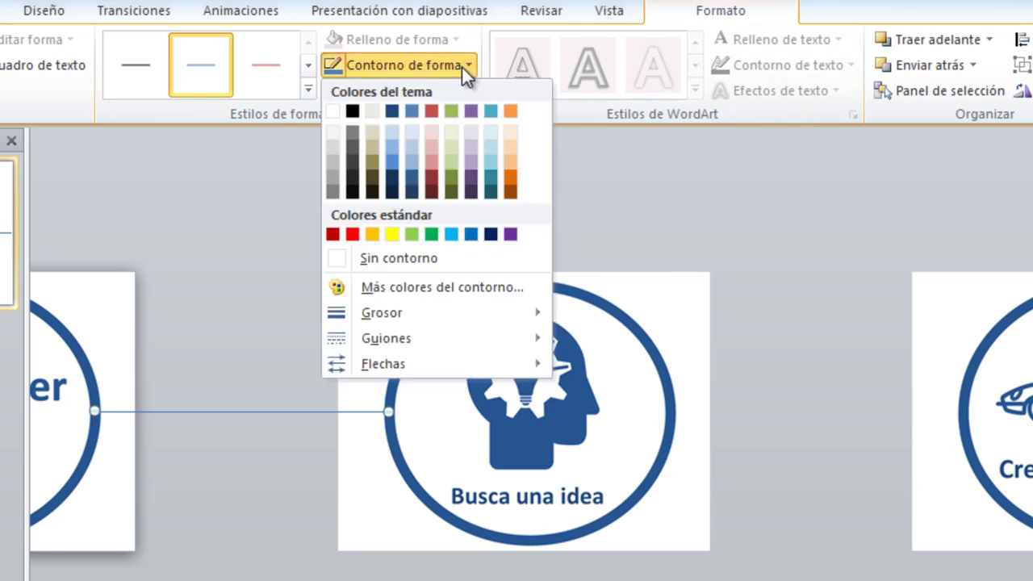
pyautogui.moveTo(420, 316)
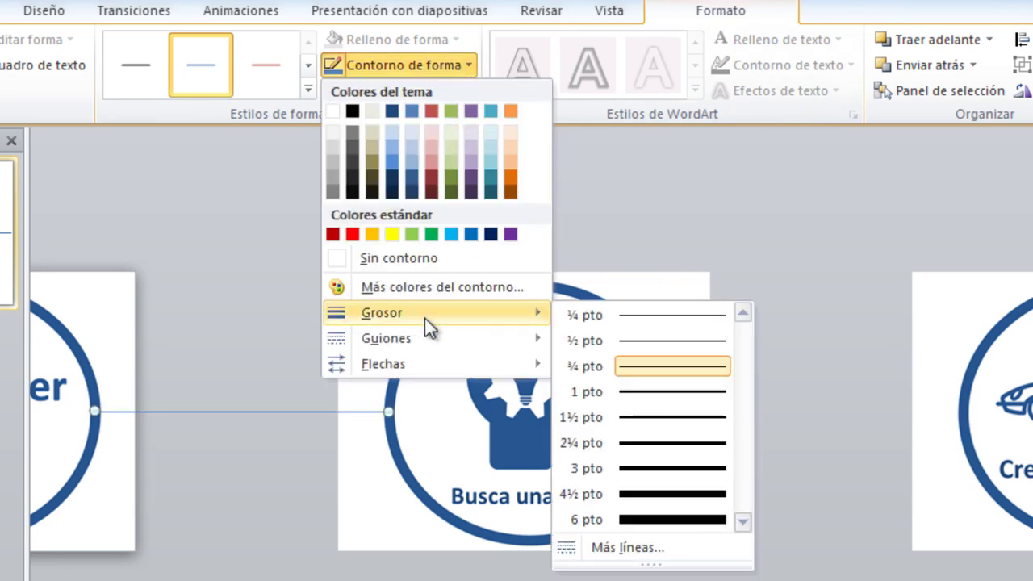
pyautogui.click(630, 550)
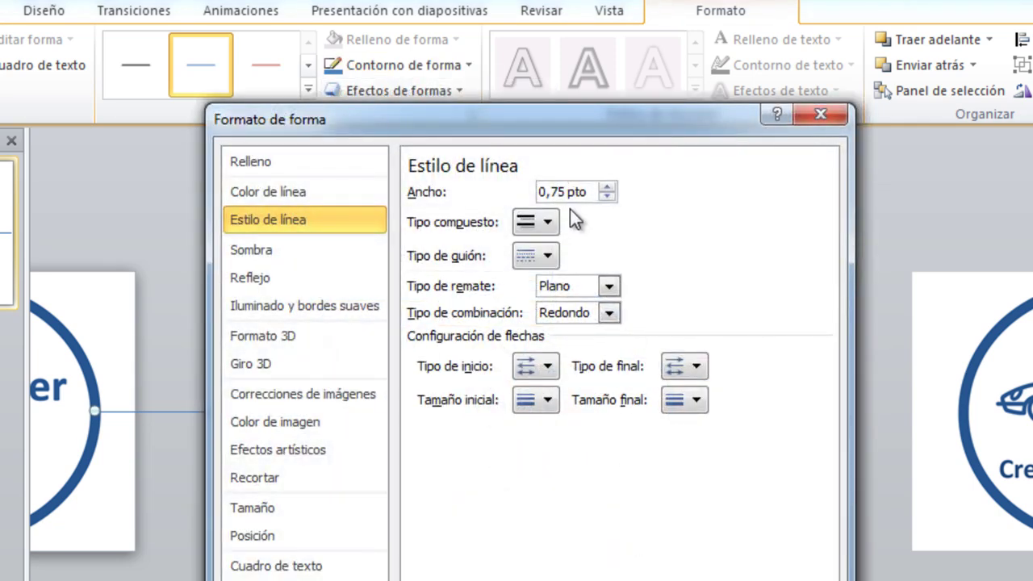
pyautogui.write('0')
pyautogui.write('30')
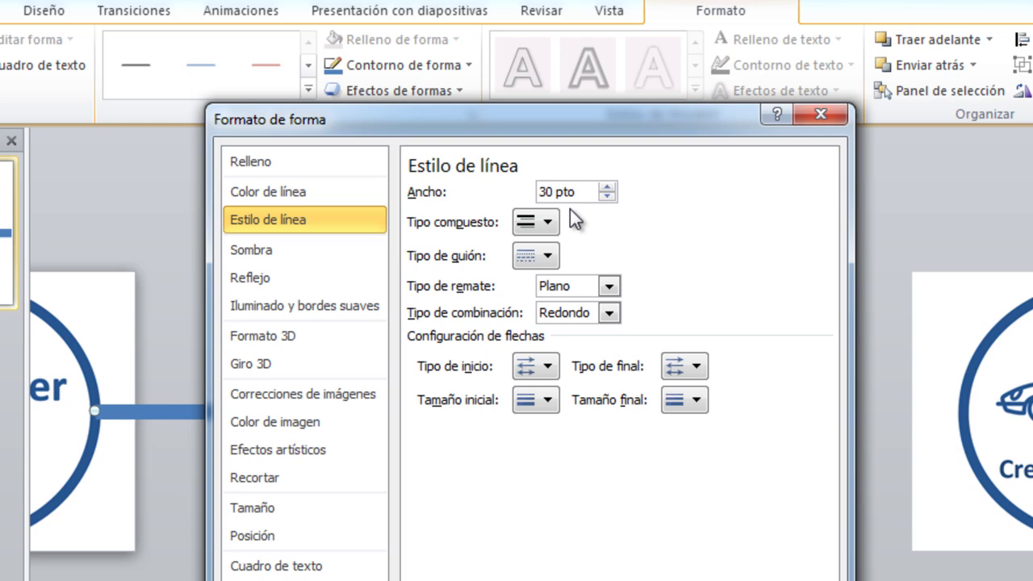
pyautogui.press('Escape')
pyautogui.click(460, 66)
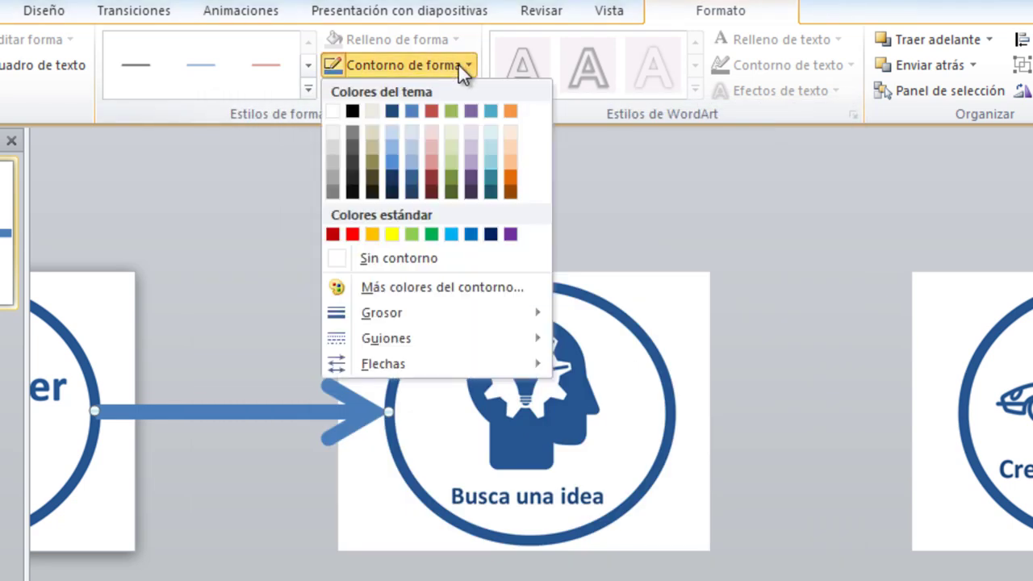
pyautogui.moveTo(444, 335)
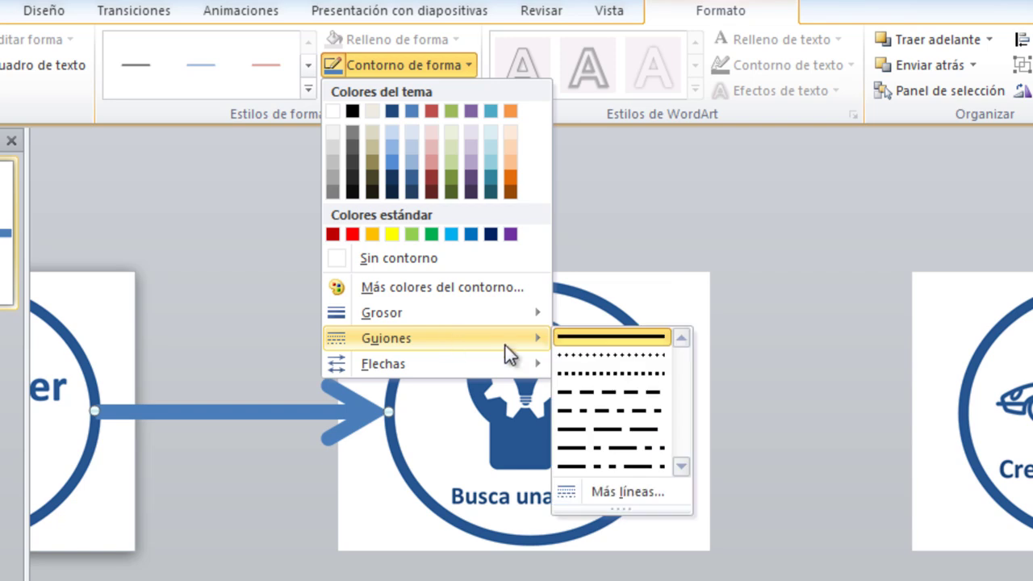
pyautogui.click(576, 355)
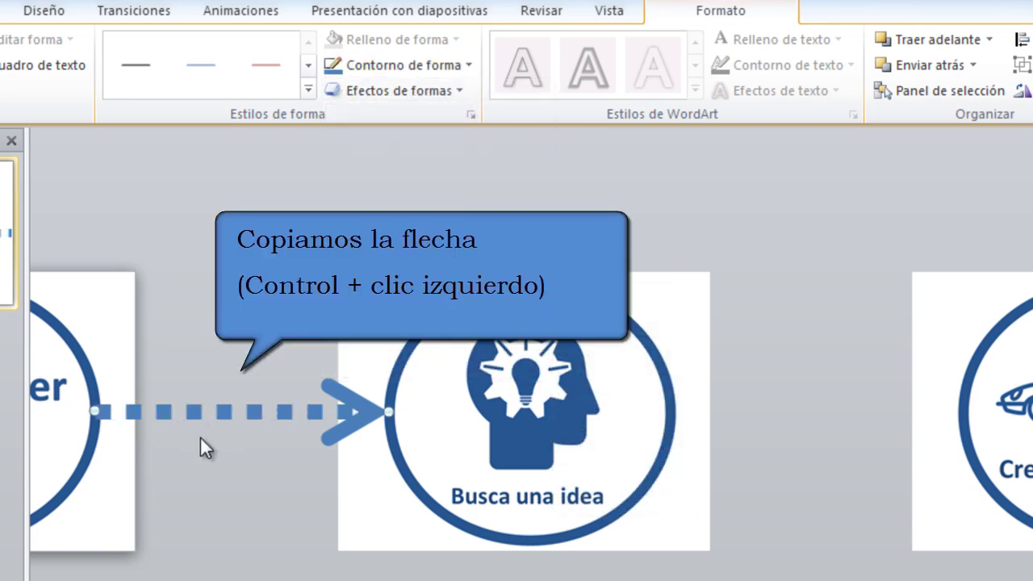
# Copy the dotted arrow to link Busca una idea to Crea un prototipo.
pyautogui.click(200, 436)
pyautogui.keyDown('ctrl'); pyautogui.click(204, 418); pyautogui.keyUp('ctrl')
pyautogui.moveTo(202, 417); pyautogui.dragTo(654, 401)
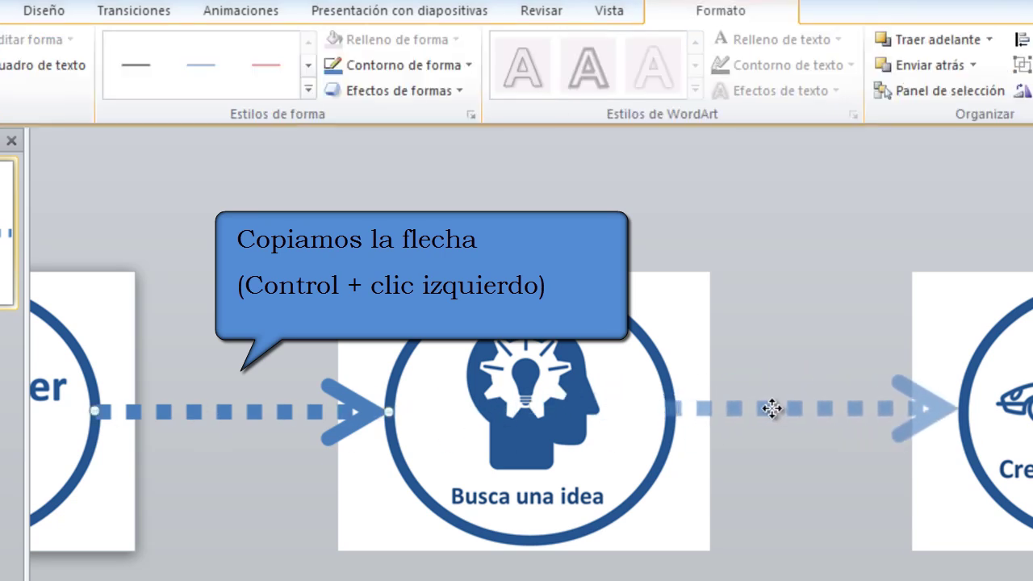
pyautogui.moveTo(734, 409); pyautogui.dragTo(765, 412)
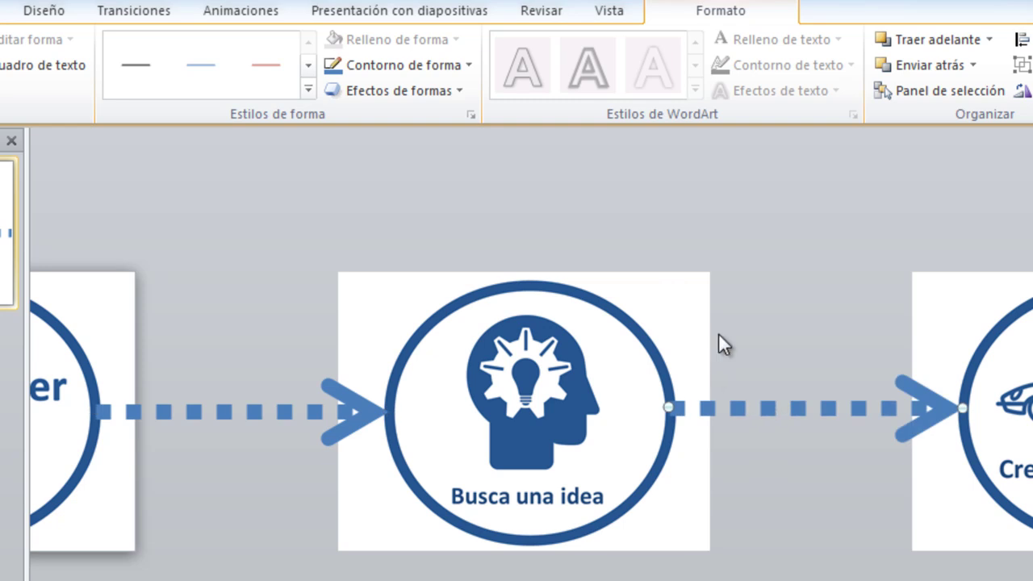
# Copy both dotted arrows down between the bottom-row icons.
pyautogui.scroll(-2, 718, 332)
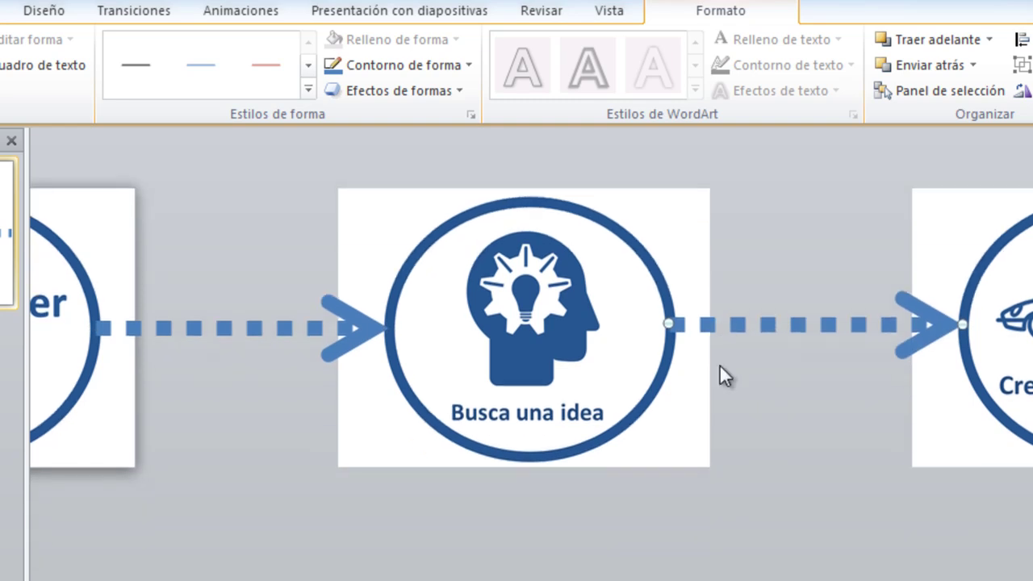
pyautogui.keyDown('ctrl'); pyautogui.scroll(-3, 721, 375); pyautogui.keyUp('ctrl')
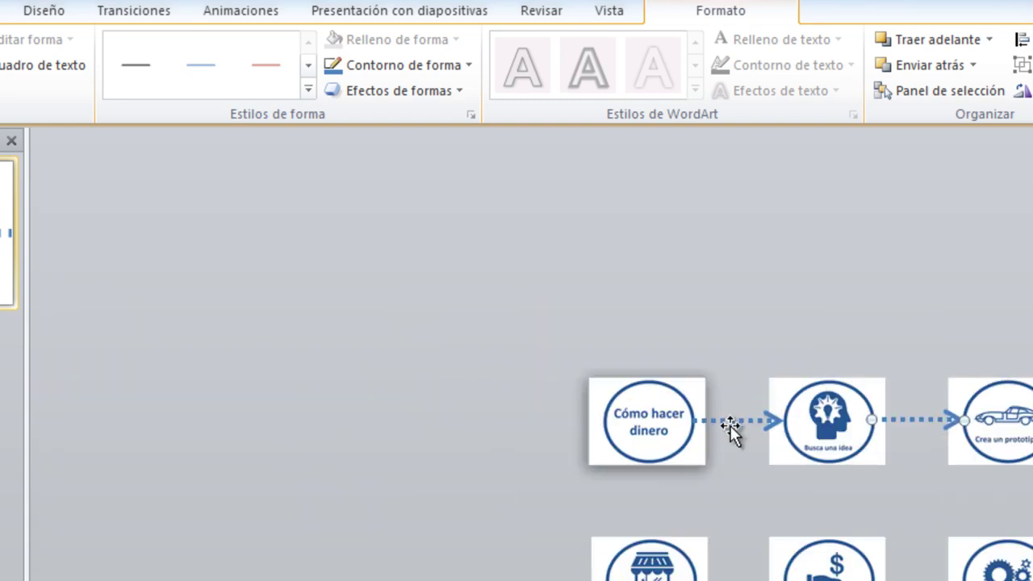
pyautogui.keyDown('ctrl'); pyautogui.scroll(3, 731, 436); pyautogui.keyUp('ctrl')
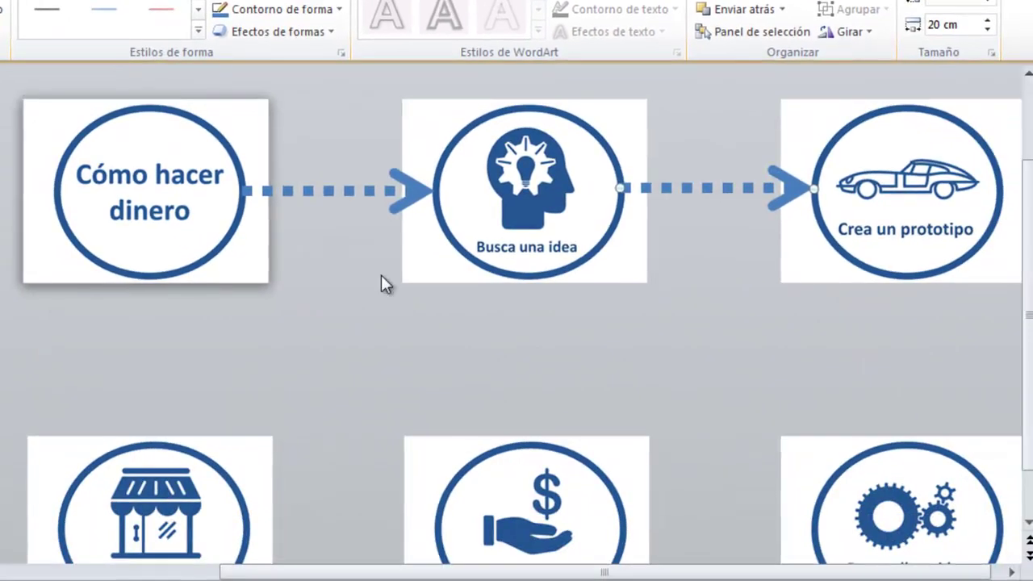
pyautogui.keyDown('ctrl'); pyautogui.click(704, 189); pyautogui.keyUp('ctrl')
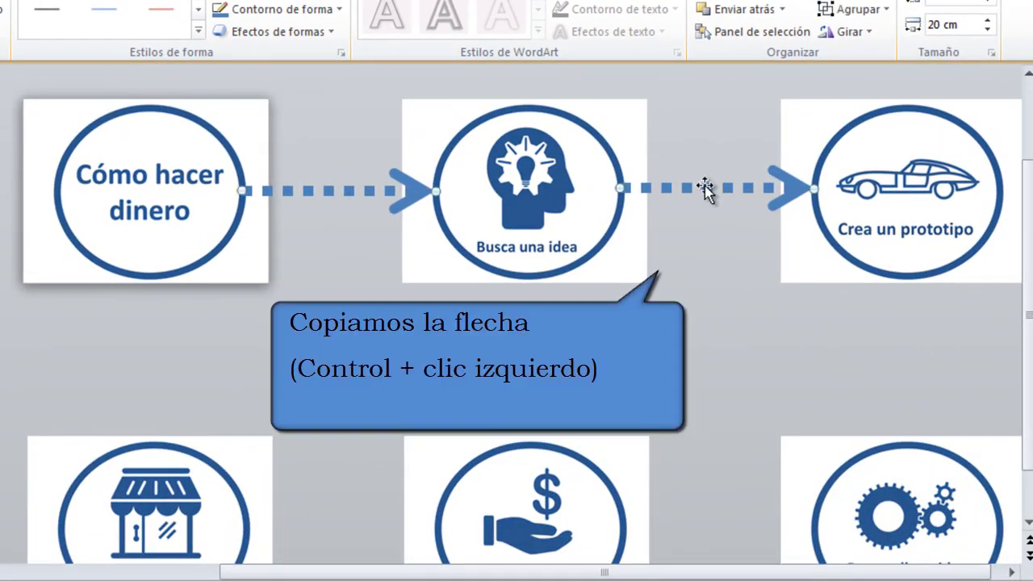
pyautogui.moveTo(704, 189); pyautogui.dragTo(709, 521)
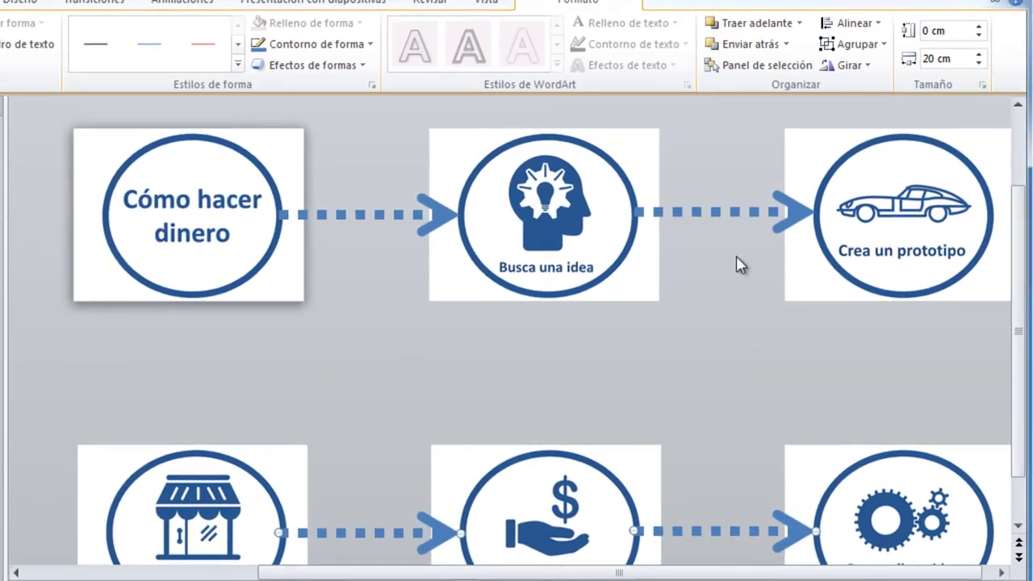
# Flip the bottom arrows horizontally so they point left.
pyautogui.click(857, 68)
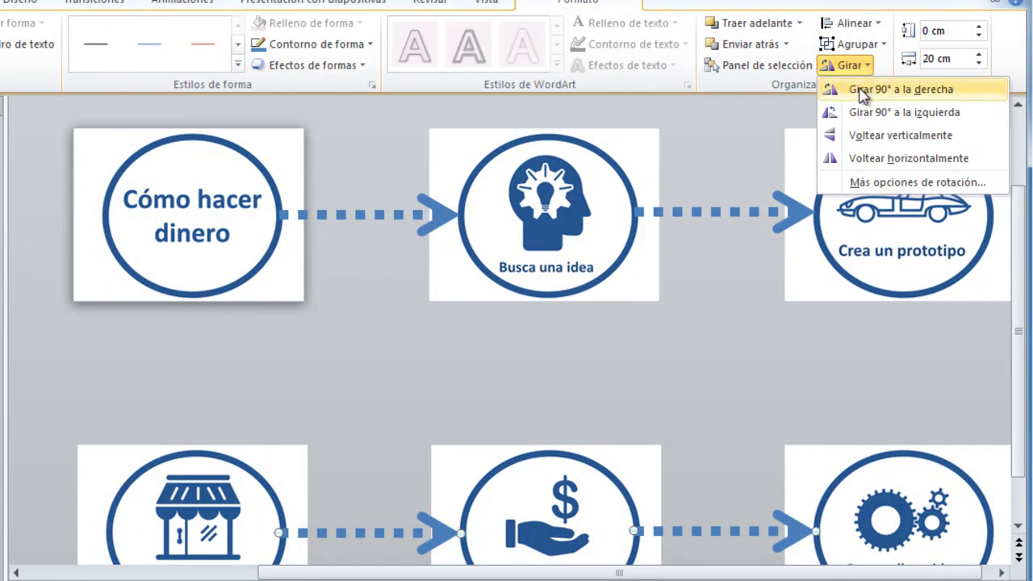
pyautogui.click(865, 166)
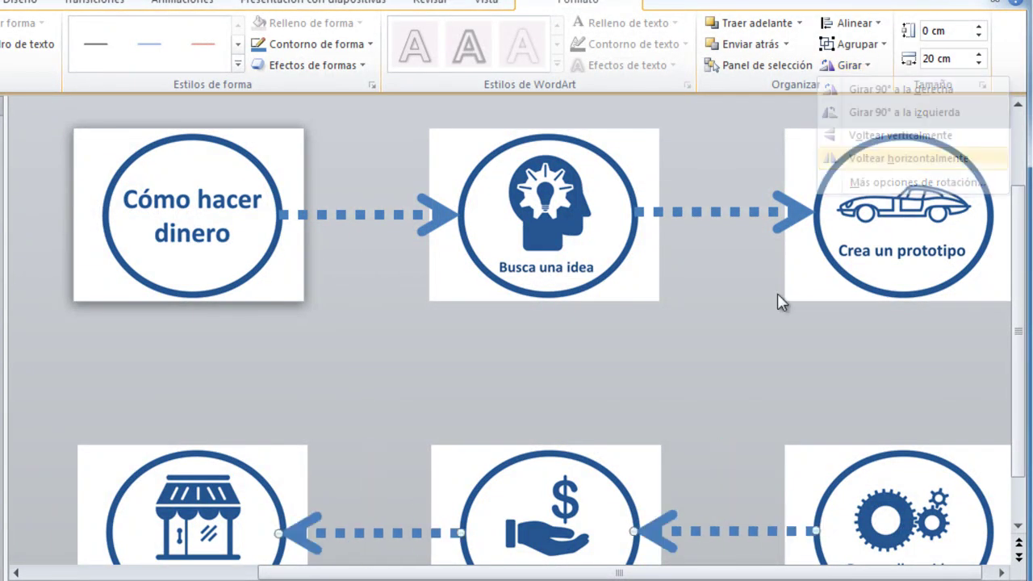
pyautogui.click(751, 367)
# Add a copied arrow rotated 90° right, pointing from Crea un prototipo to Desarrolla tu idea.
pyautogui.moveTo(729, 216); pyautogui.dragTo(741, 377)
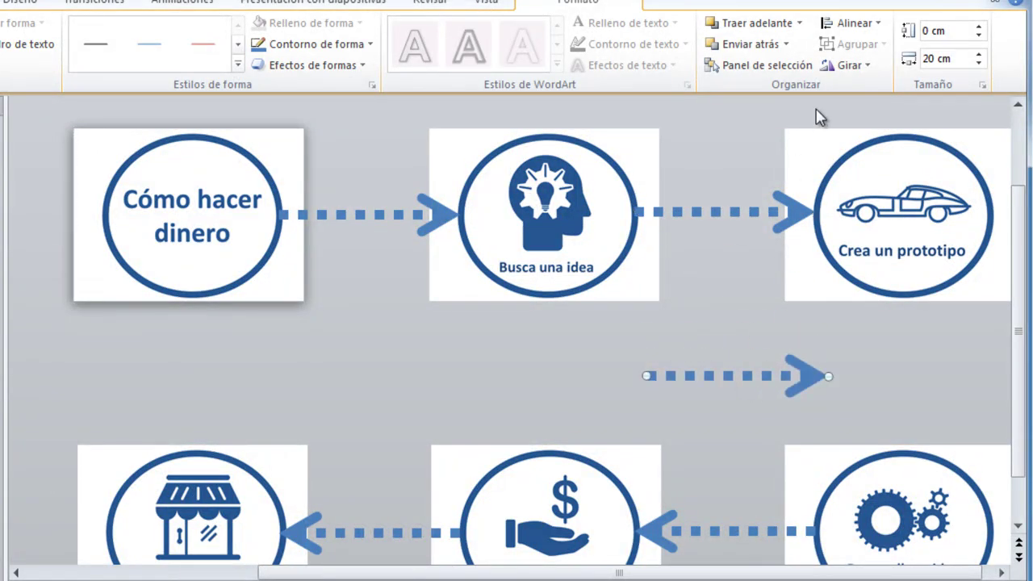
pyautogui.click(868, 68)
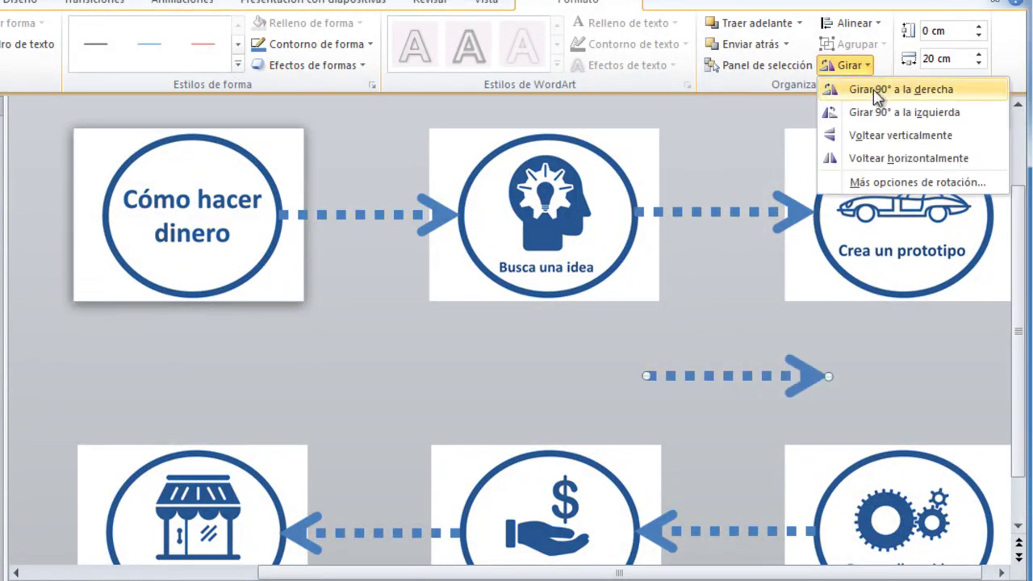
pyautogui.click(871, 89)
pyautogui.moveTo(742, 351); pyautogui.dragTo(909, 358)
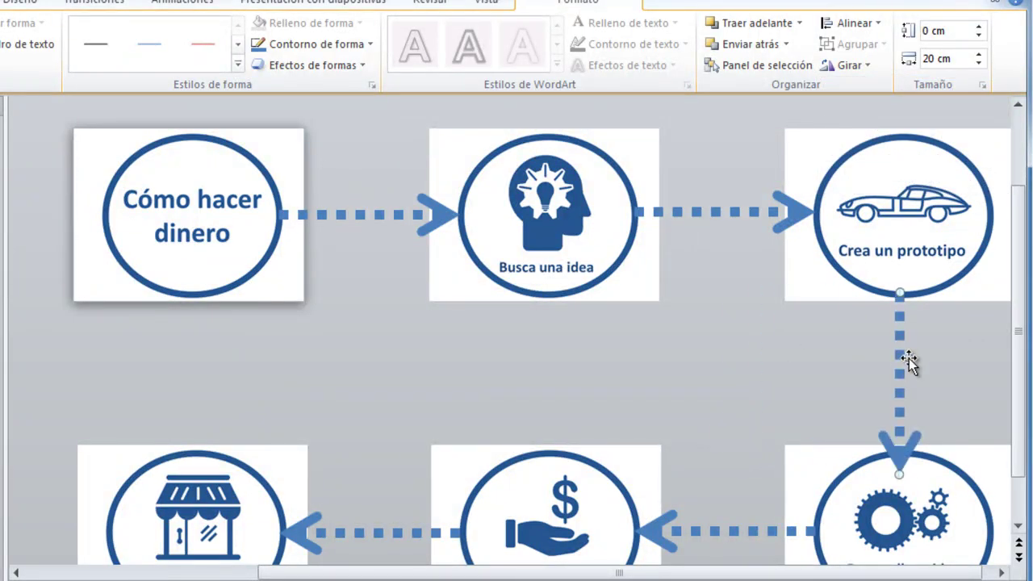
# Select the bottom-row pictures and arrows and nudge them down two steps.
pyautogui.click(260, 489)
pyautogui.keyDown('shift'); pyautogui.click(377, 533); pyautogui.keyUp('shift')
pyautogui.keyDown('shift'); pyautogui.click(569, 523); pyautogui.keyUp('shift')
pyautogui.keyDown('shift'); pyautogui.click(734, 531); pyautogui.keyUp('shift')
pyautogui.keyDown('shift'); pyautogui.click(924, 516); pyautogui.keyUp('shift')
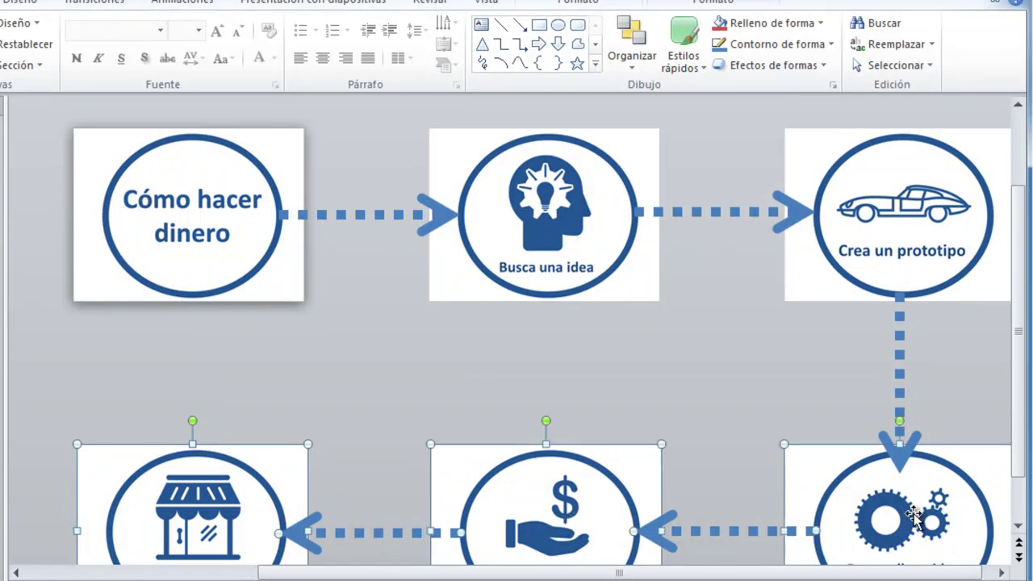
pyautogui.press('Down')
pyautogui.press('Down')
pyautogui.press('Down')
pyautogui.press('Down')
pyautogui.press('Down')
pyautogui.press('Down')
pyautogui.press('Down')
pyautogui.press('Down')
pyautogui.press('Down')
pyautogui.press('Down')
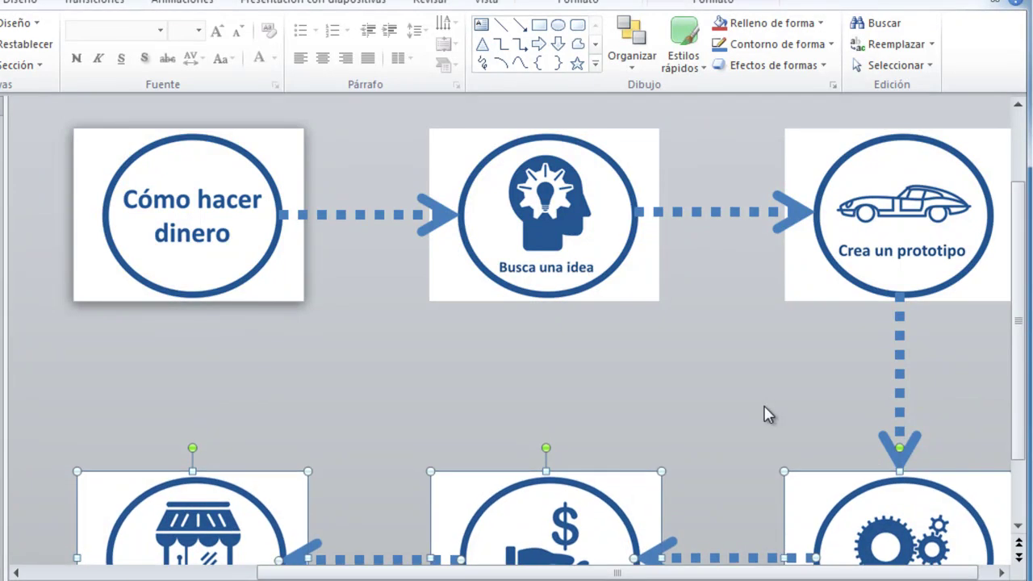
pyautogui.press('Down')
pyautogui.click(766, 414)
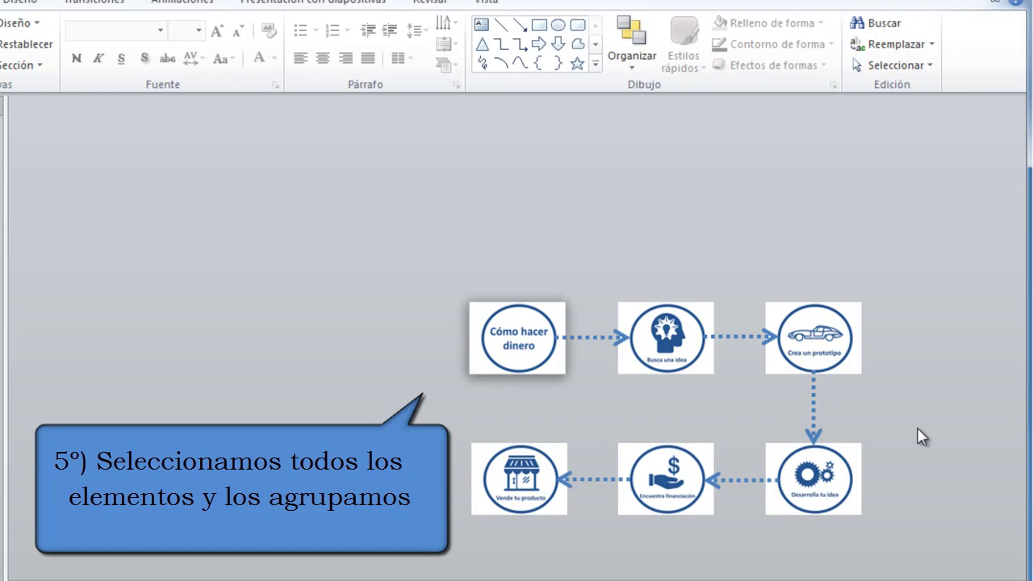
# Select the six icon pictures, from Cómo hacer dinero to Vende tu producto, and group them.
pyautogui.click(539, 343)
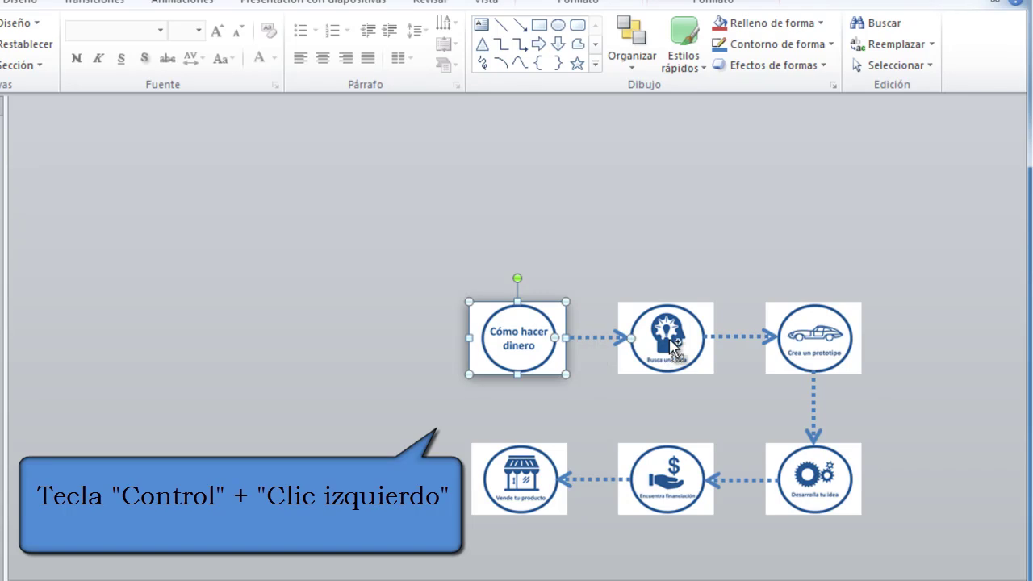
pyautogui.keyDown('ctrl'); pyautogui.click(672, 338); pyautogui.keyUp('ctrl')
pyautogui.keyDown('ctrl'); pyautogui.click(816, 335); pyautogui.keyUp('ctrl')
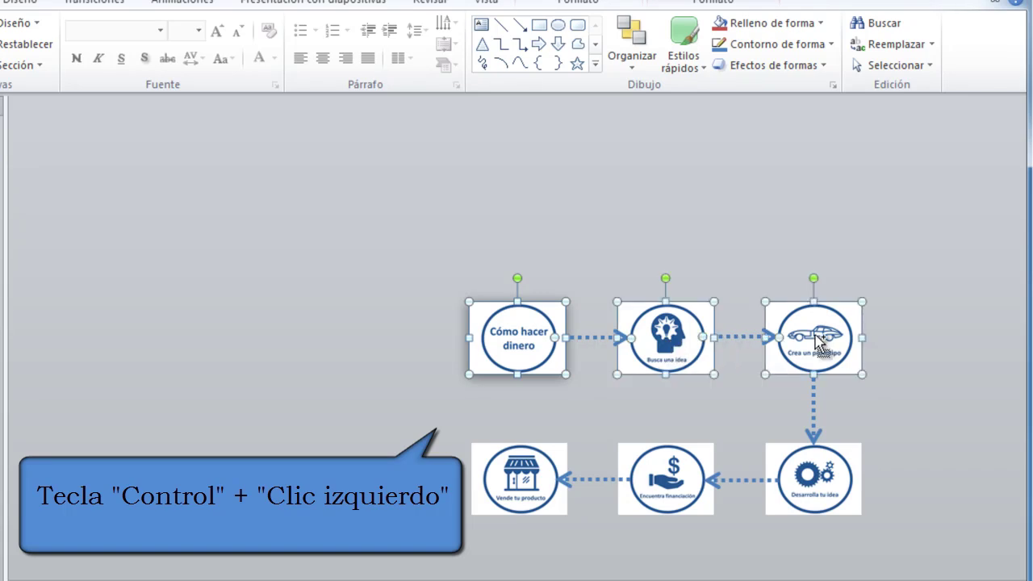
pyautogui.keyDown('ctrl'); pyautogui.click(811, 483); pyautogui.keyUp('ctrl')
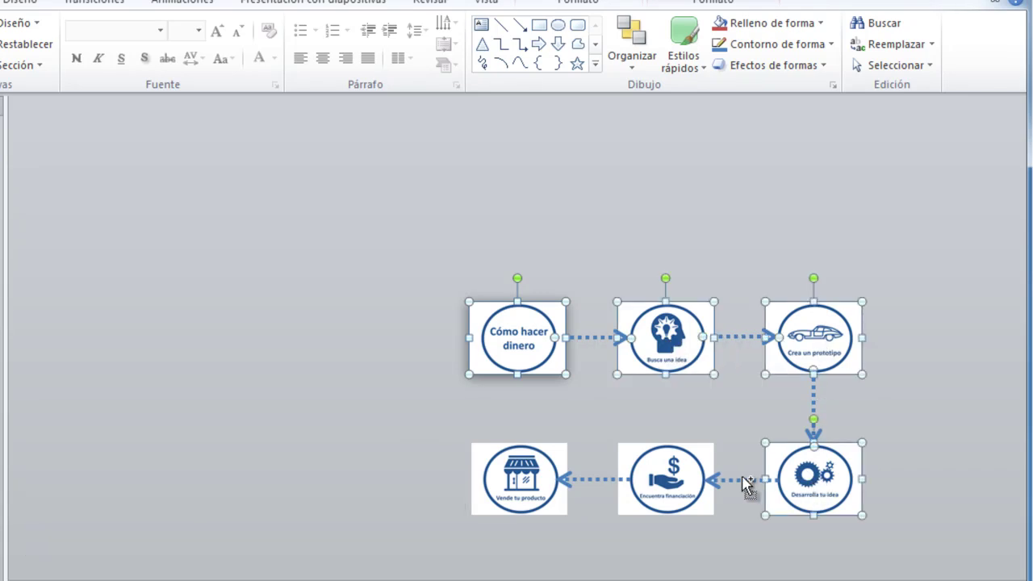
pyautogui.keyDown('ctrl'); pyautogui.click(668, 476); pyautogui.keyUp('ctrl')
pyautogui.keyDown('ctrl'); pyautogui.click(545, 478); pyautogui.keyUp('ctrl')
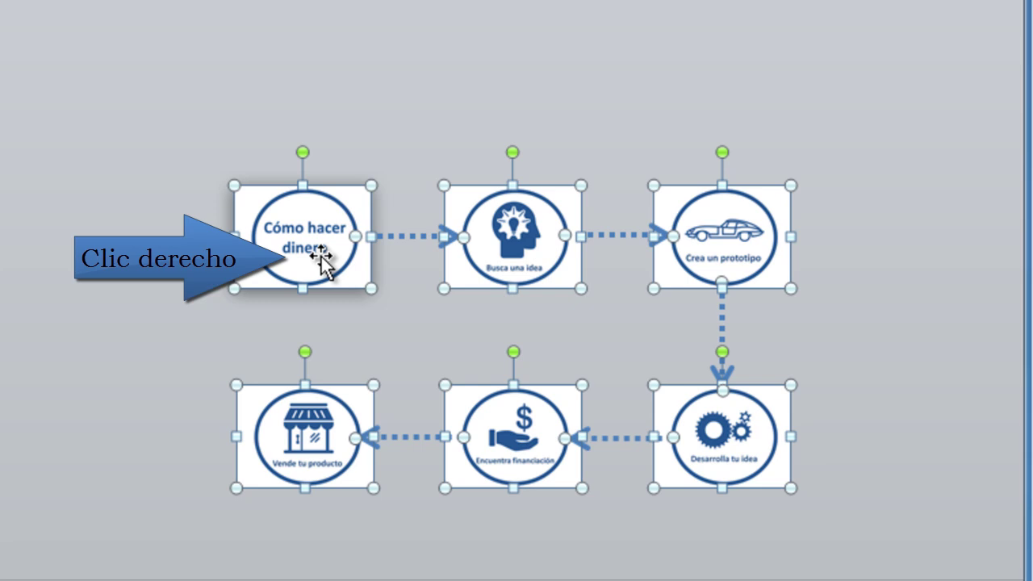
pyautogui.rightClick(322, 256)
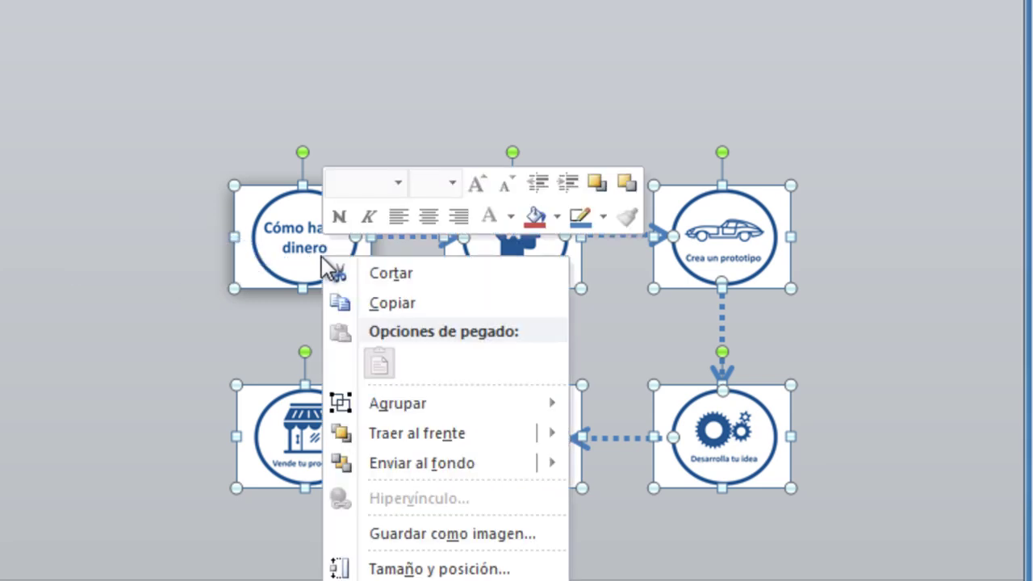
pyautogui.moveTo(416, 401)
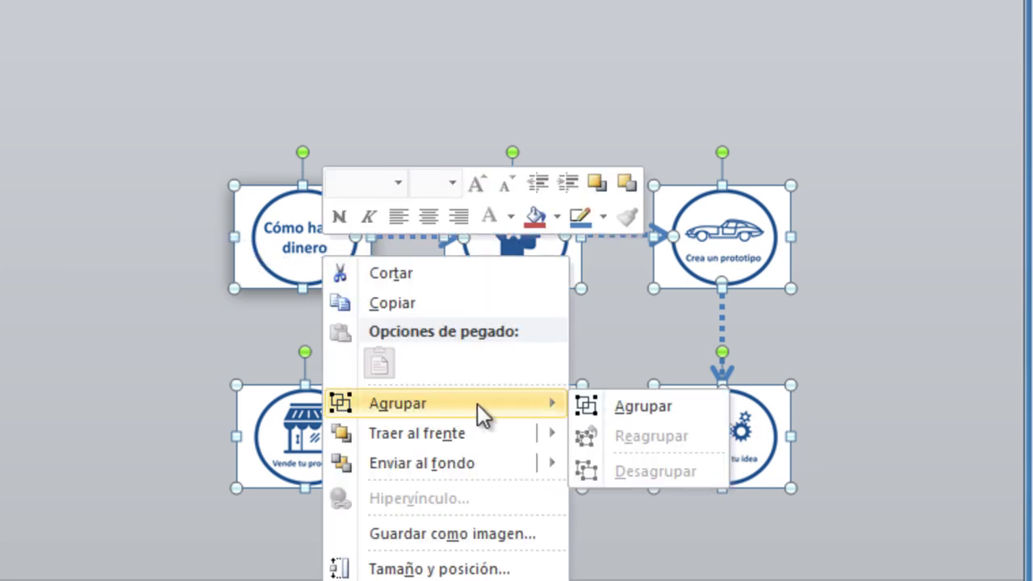
pyautogui.click(612, 406)
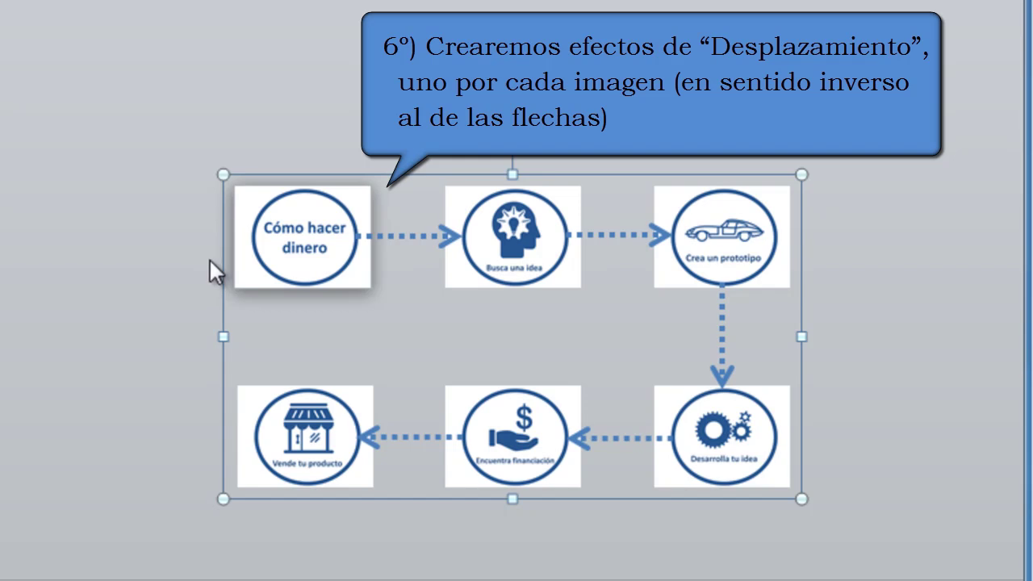
# Select the whole grouped itinerary diagram and bring up the Animaciones tab.
pyautogui.click(298, 241)
pyautogui.click(435, 328)
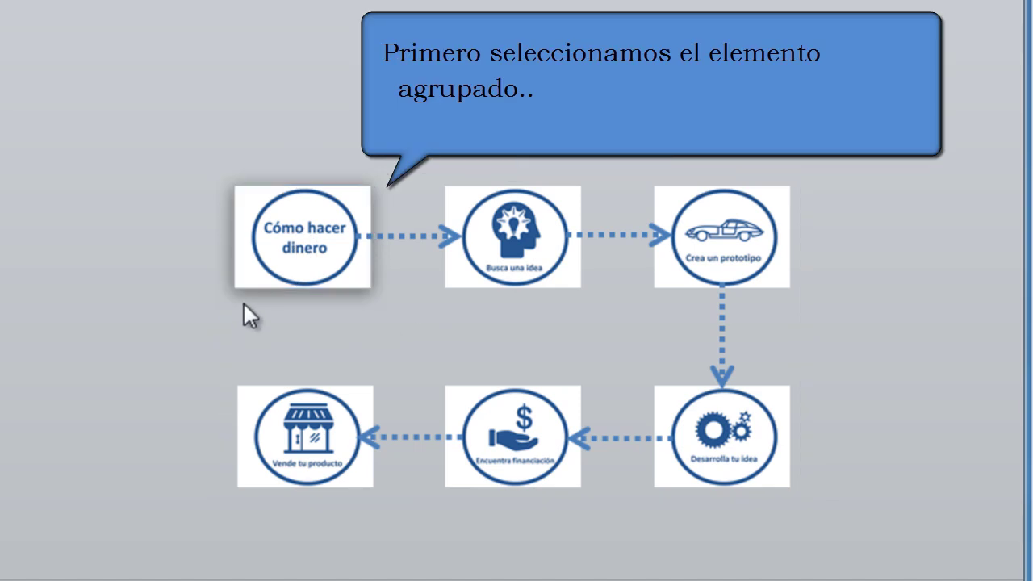
pyautogui.click(248, 274)
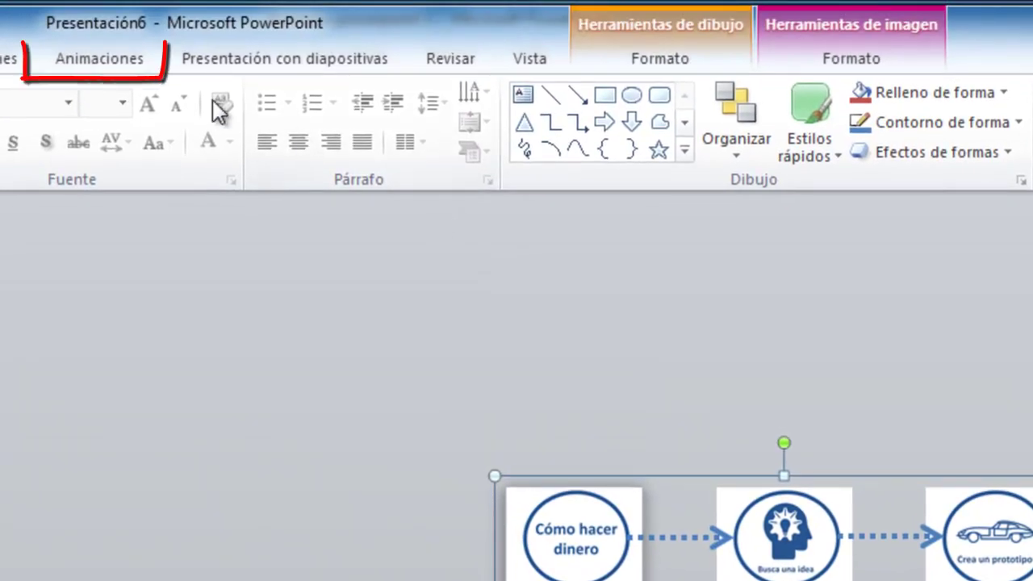
pyautogui.click(126, 60)
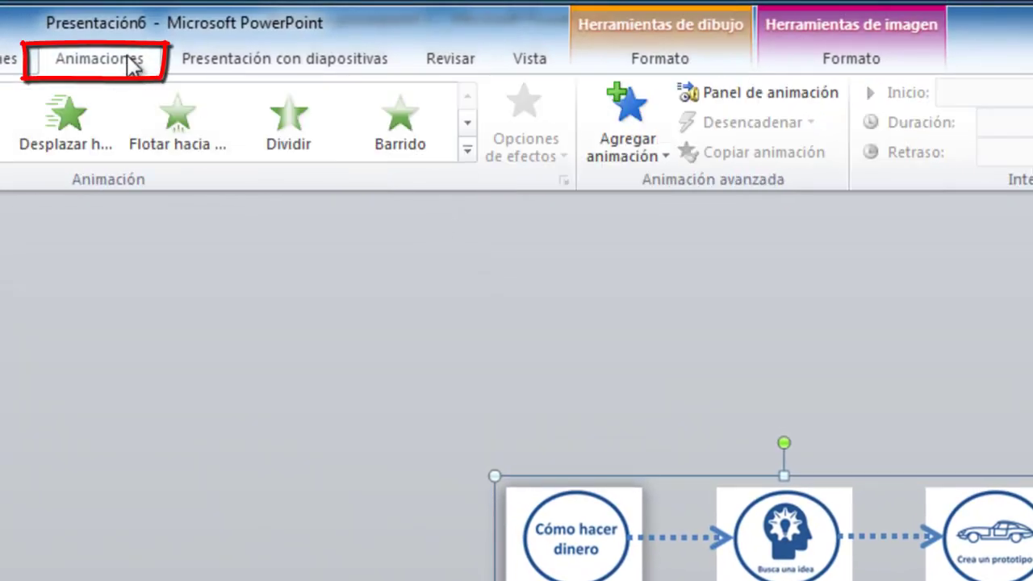
# Apply the Izquierda motion path from Líneas y curvas to the grouped diagram.
pyautogui.click(656, 155)
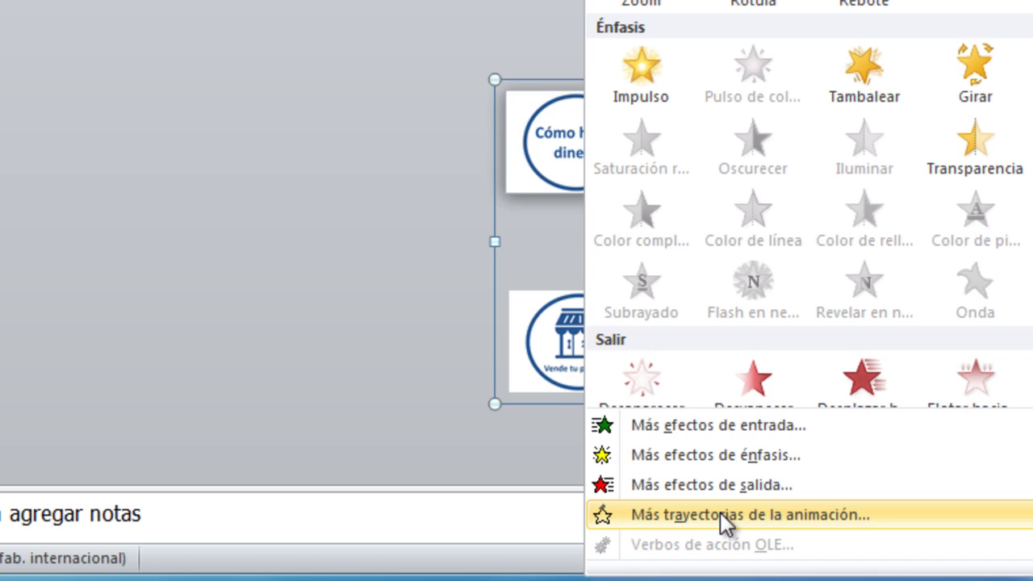
pyautogui.click(720, 514)
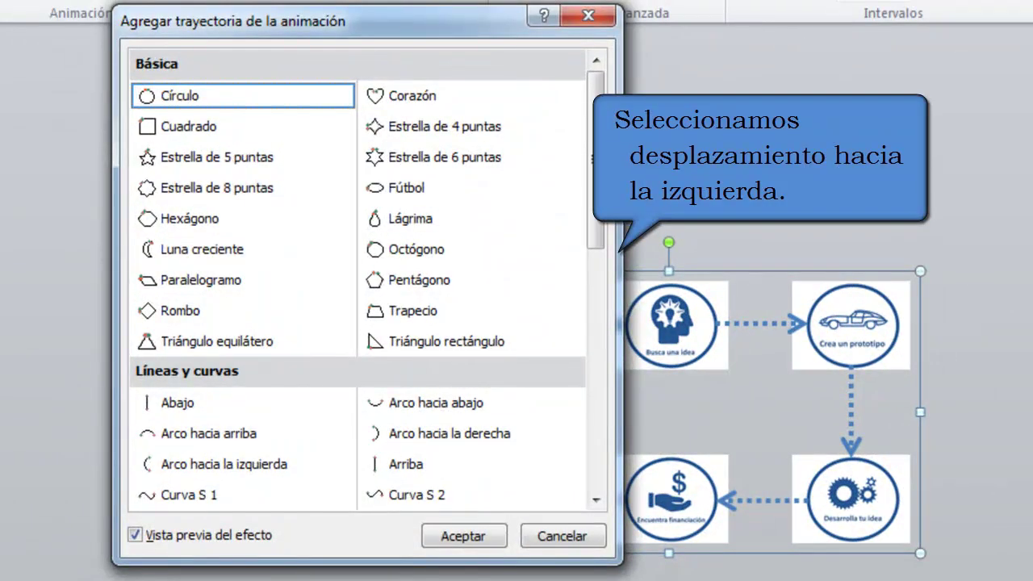
pyautogui.moveTo(594, 246); pyautogui.dragTo(595, 352)
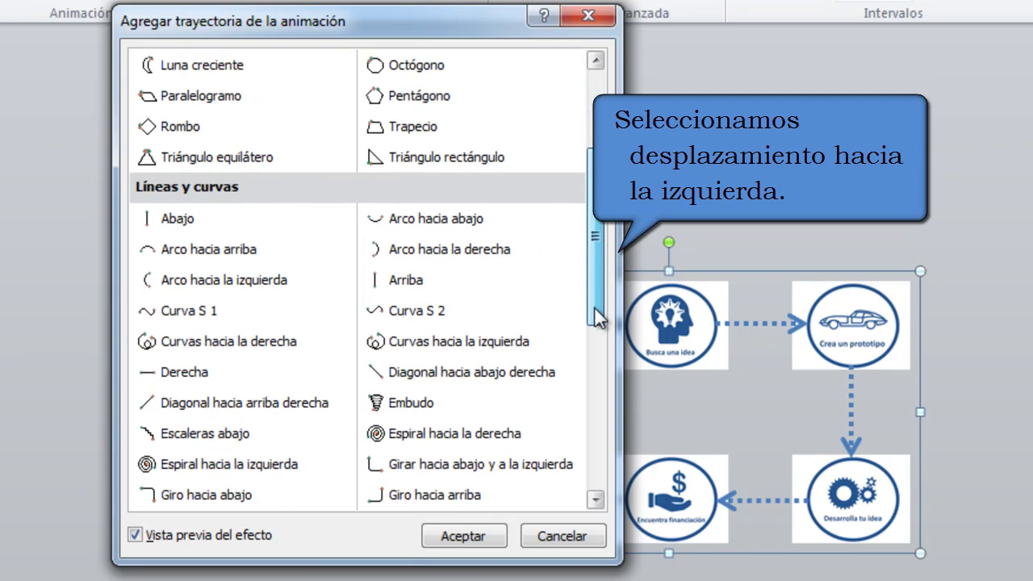
pyautogui.click(445, 403)
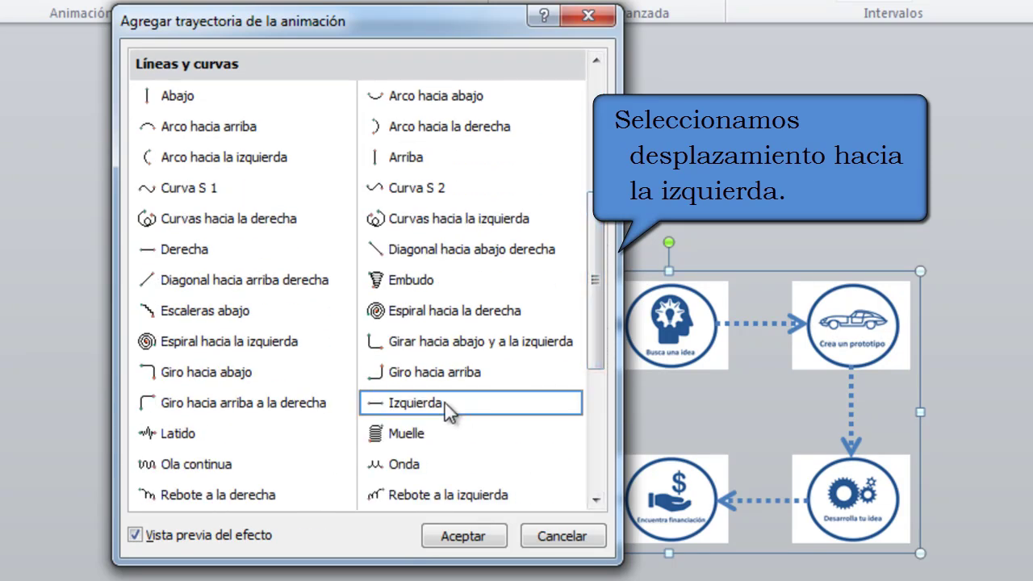
pyautogui.click(479, 539)
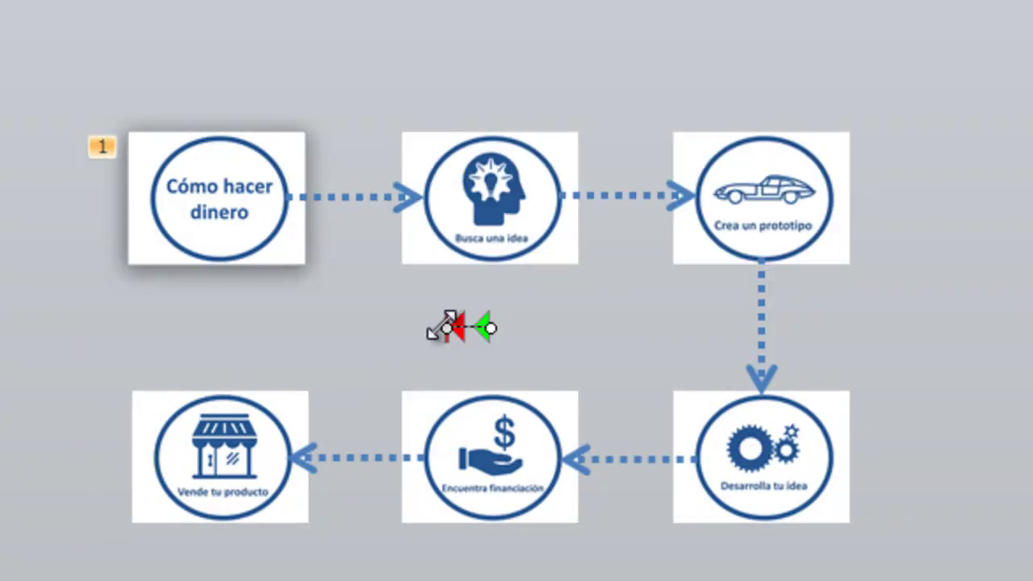
# Drag the leftward path's red end point much farther left and fine-tune its position.
pyautogui.moveTo(447, 328); pyautogui.dragTo(216, 326)
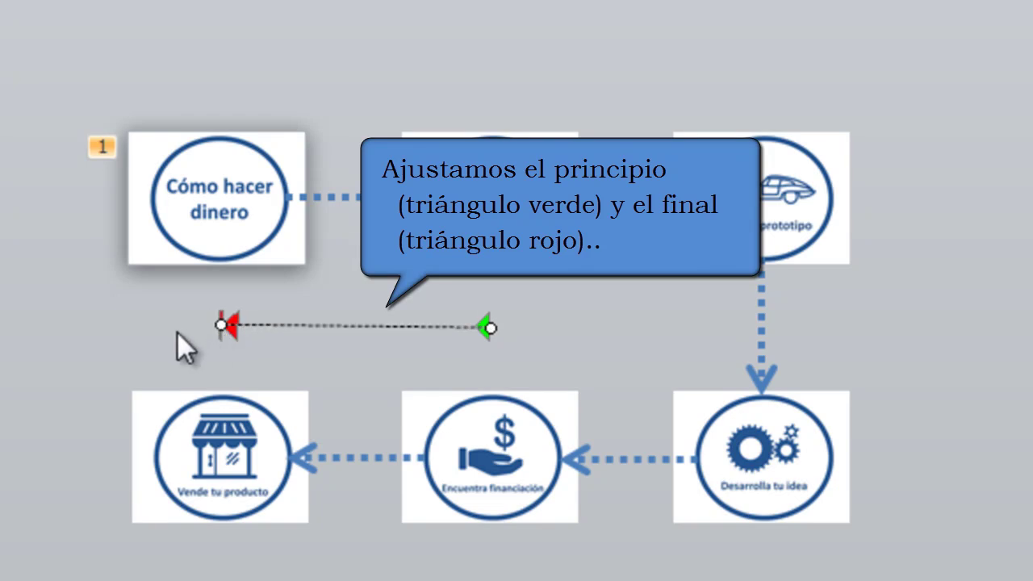
pyautogui.moveTo(216, 324); pyautogui.dragTo(218, 325)
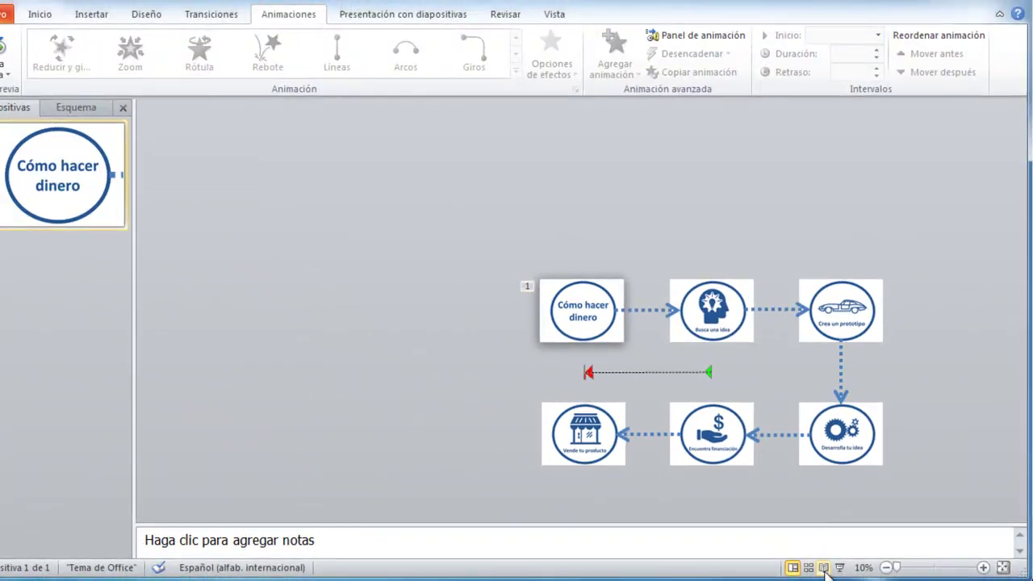
pyautogui.click(823, 568)
pyautogui.click(801, 532)
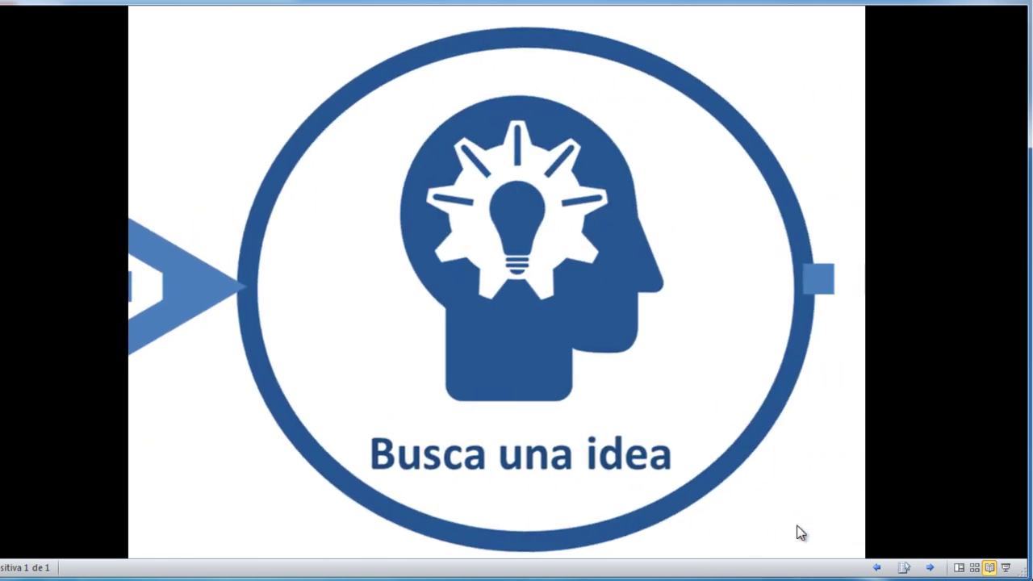
pyautogui.press('Escape')
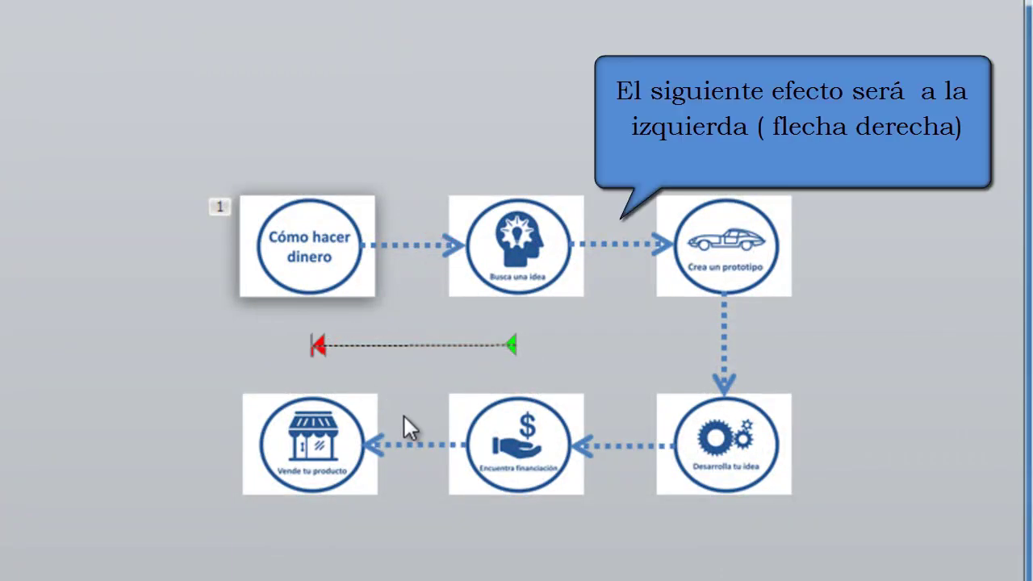
# Add a Líneas motion path to the grouped diagram from the motion-path section.
pyautogui.click(691, 264)
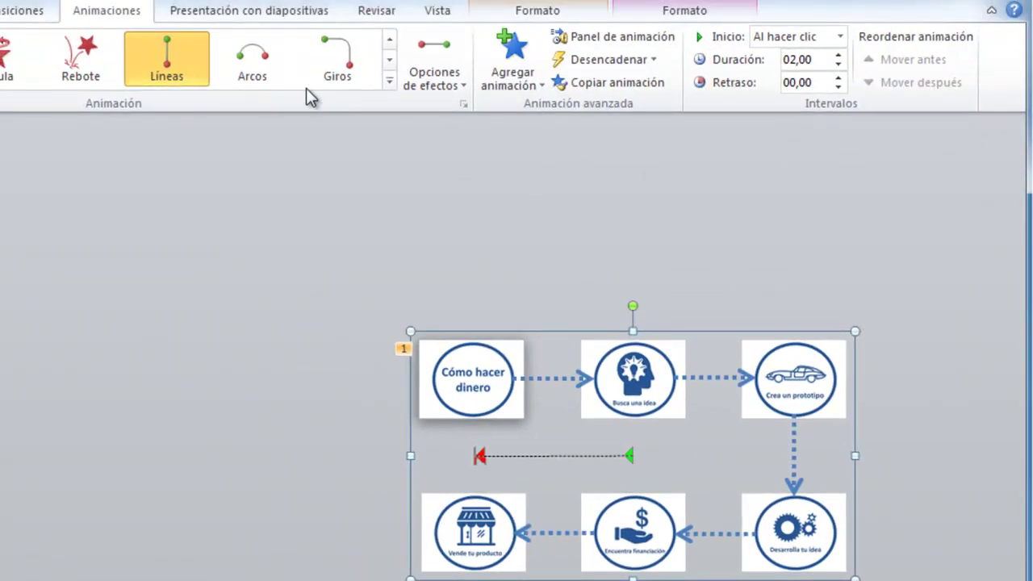
pyautogui.click(532, 87)
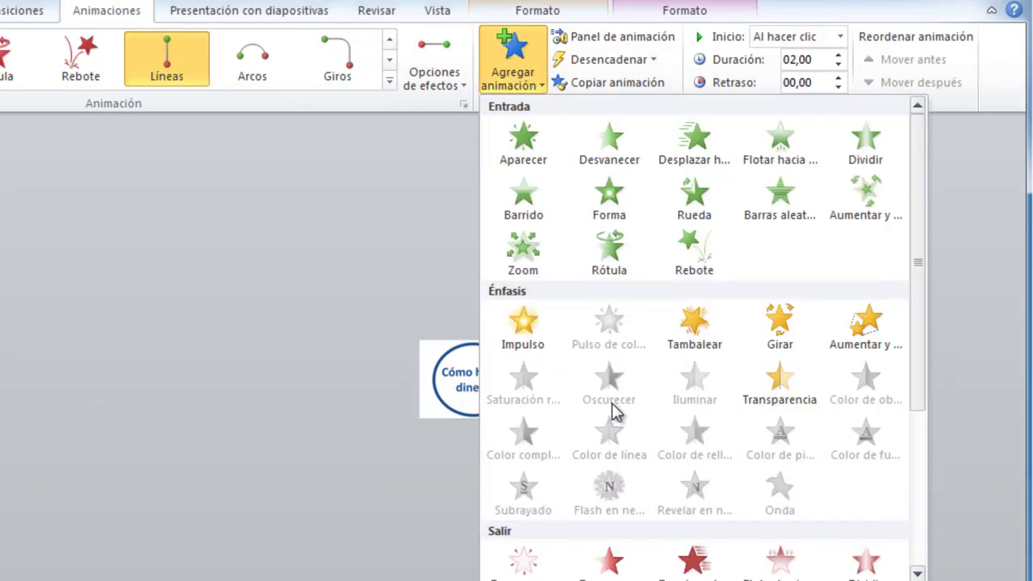
pyautogui.scroll(-3, 612, 402)
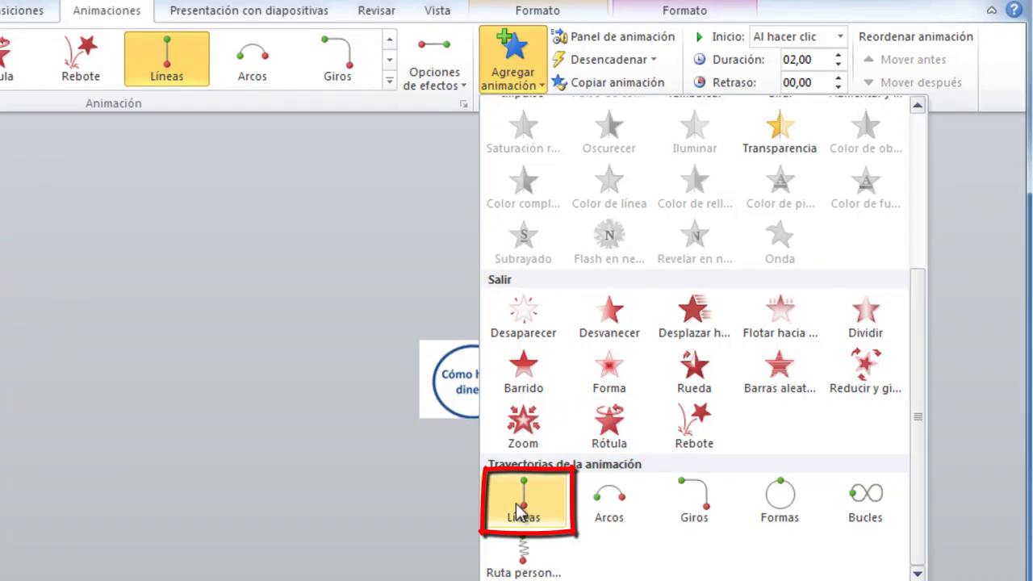
pyautogui.click(525, 509)
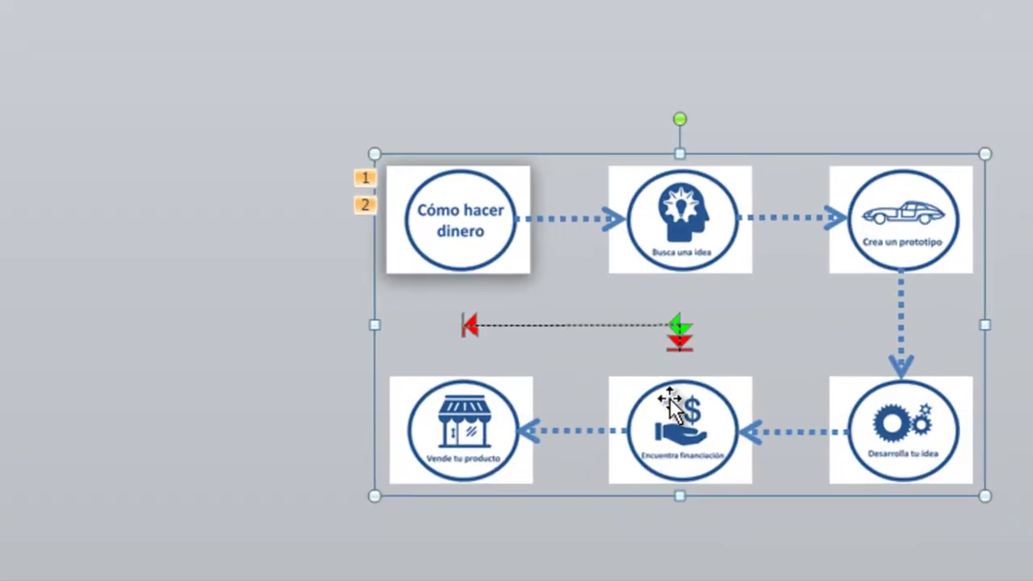
# Place the second path's start on the first path's end and stretch it left to equal length.
pyautogui.click(682, 345)
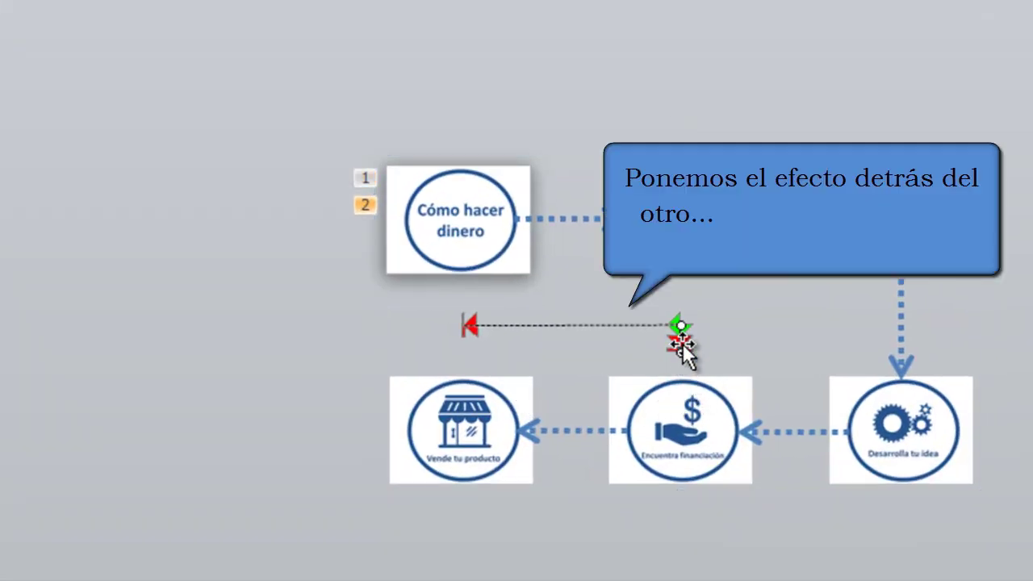
pyautogui.click(461, 345)
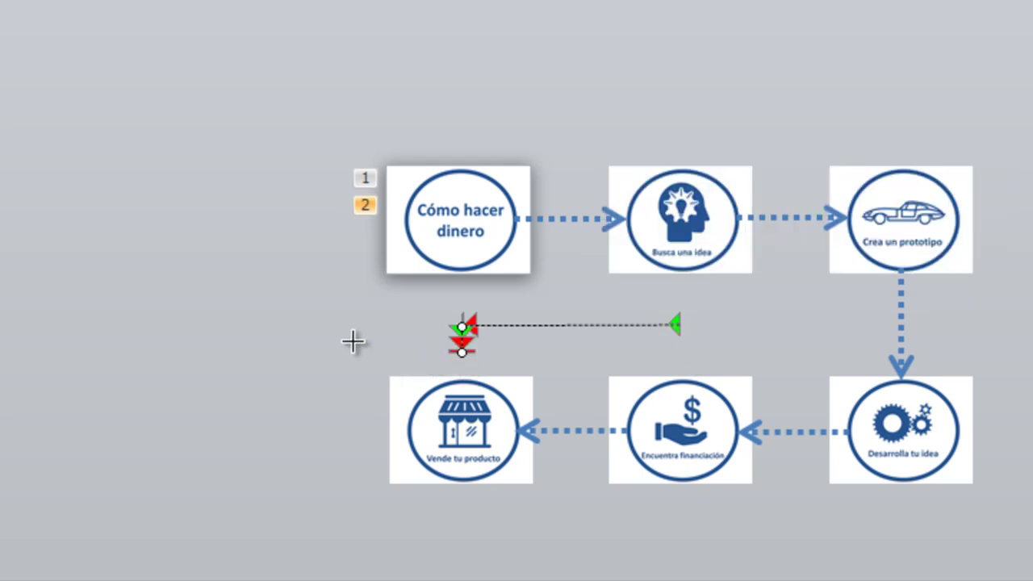
pyautogui.click(273, 326)
pyautogui.moveTo(362, 326)
pyautogui.mouseDown()
pyautogui.moveTo(526, 341)
pyautogui.moveTo(566, 327)
pyautogui.mouseUp()
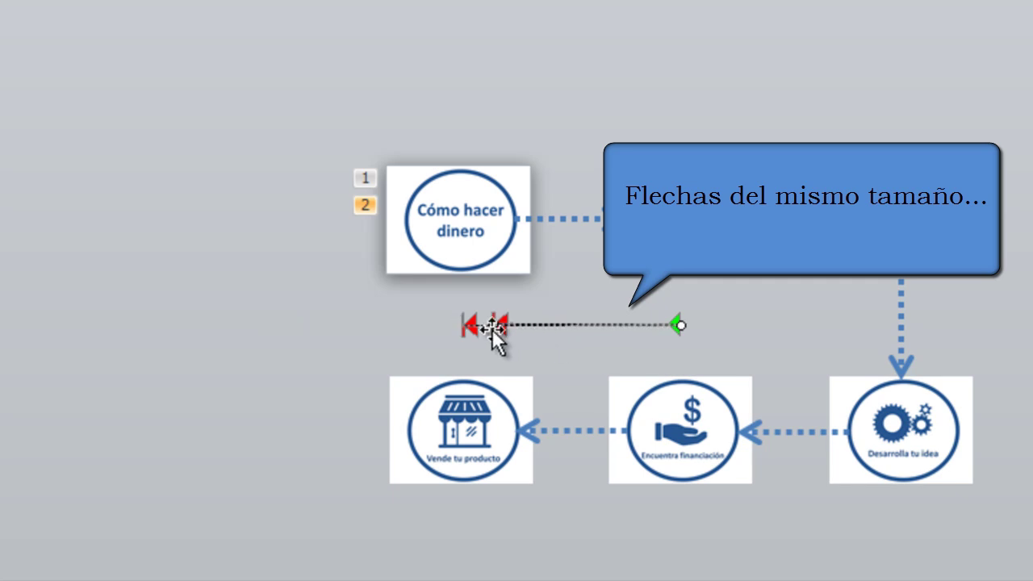
pyautogui.moveTo(493, 327); pyautogui.dragTo(463, 325)
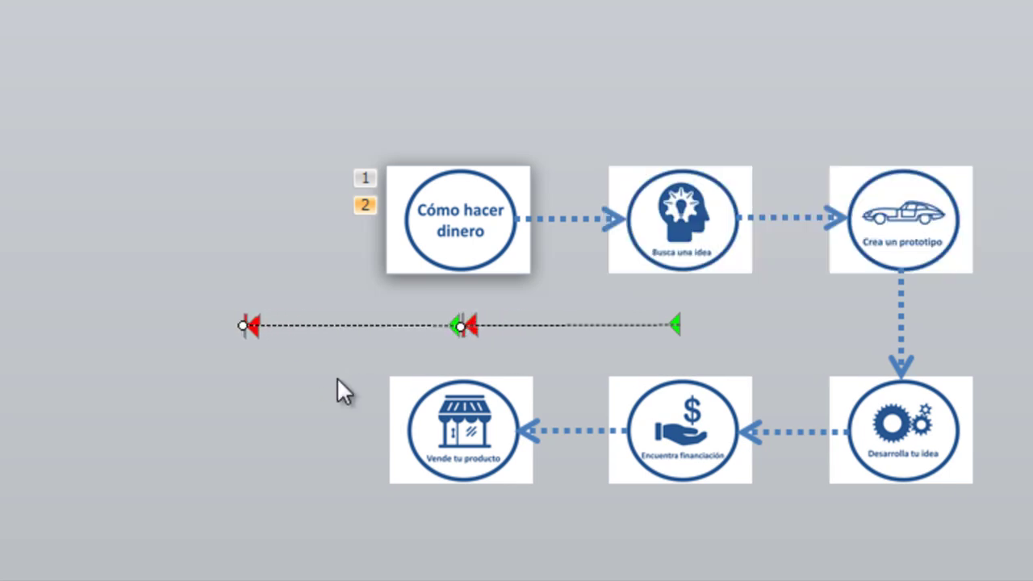
pyautogui.click(337, 377)
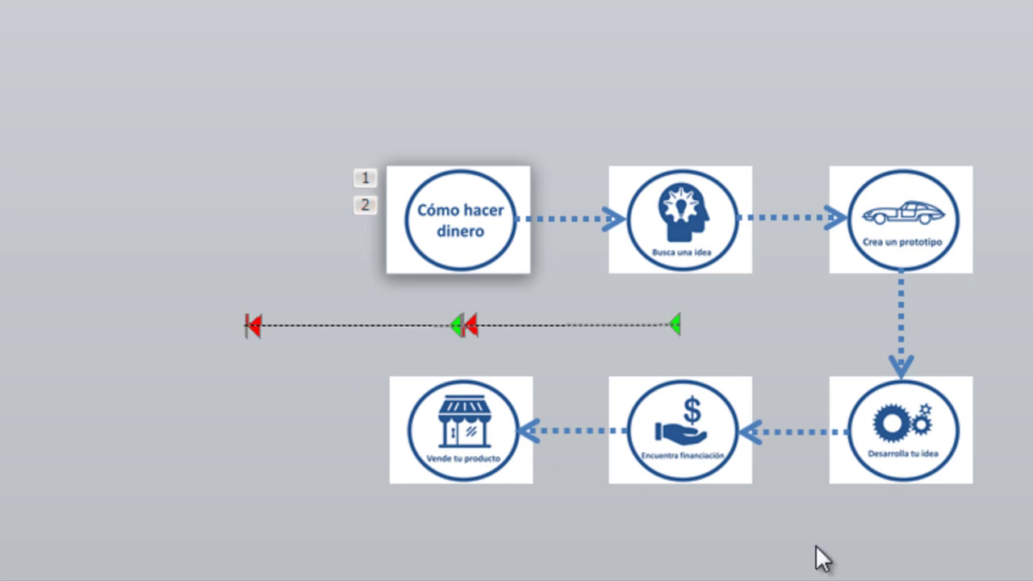
# Preview the slide show with F5 to check the two chained paths, then return to editing.
pyautogui.press('F5')
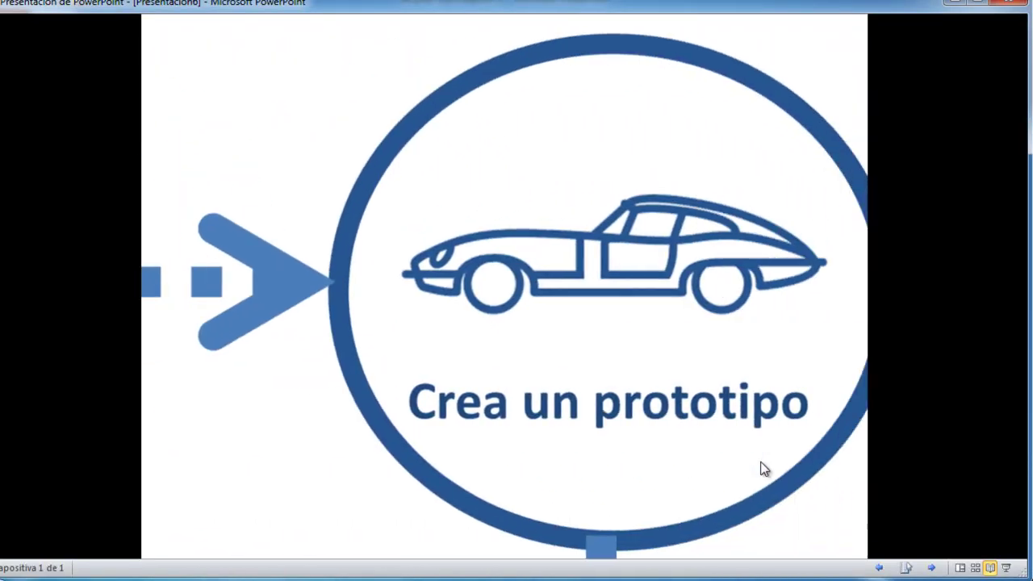
pyautogui.press('Escape')
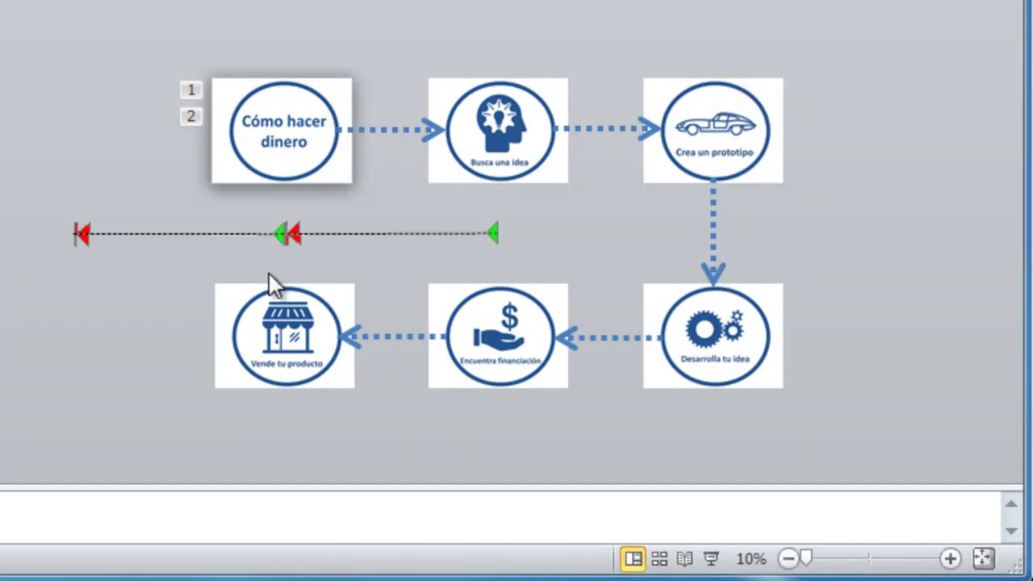
# Add a third Líneas motion path starting at the second path's end and running straight up.
pyautogui.click(346, 161)
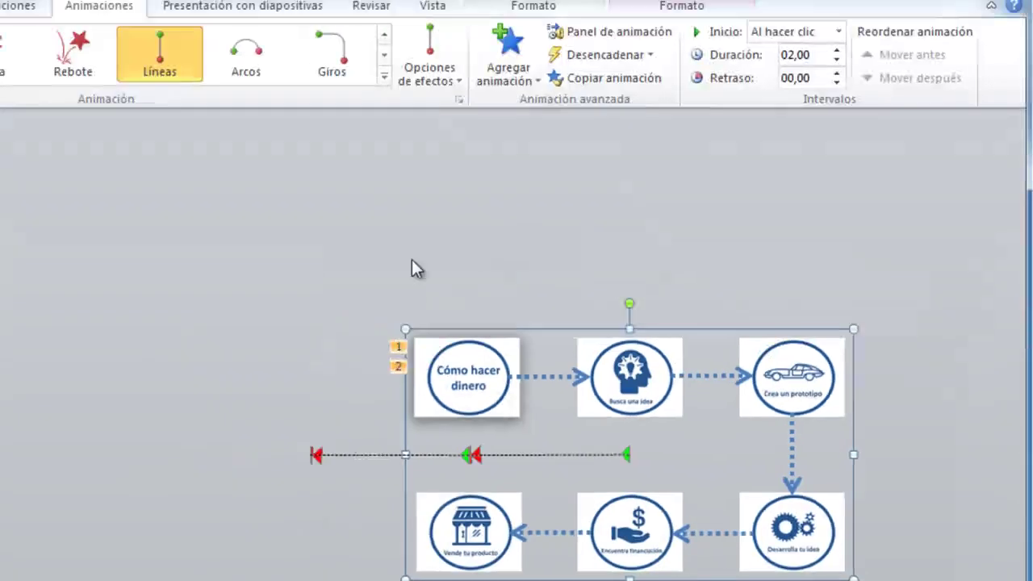
pyautogui.click(526, 78)
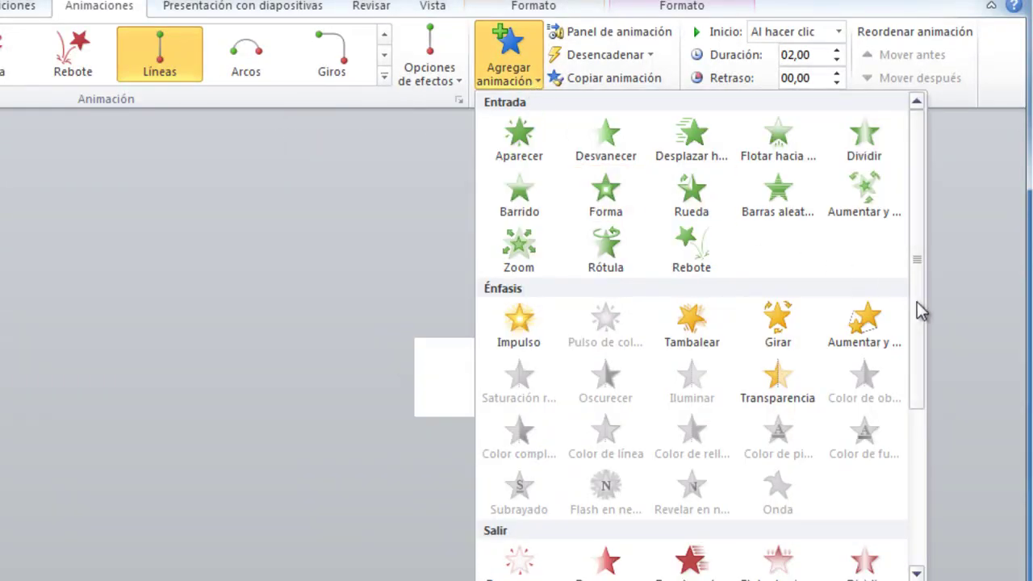
pyautogui.moveTo(917, 302); pyautogui.dragTo(917, 462)
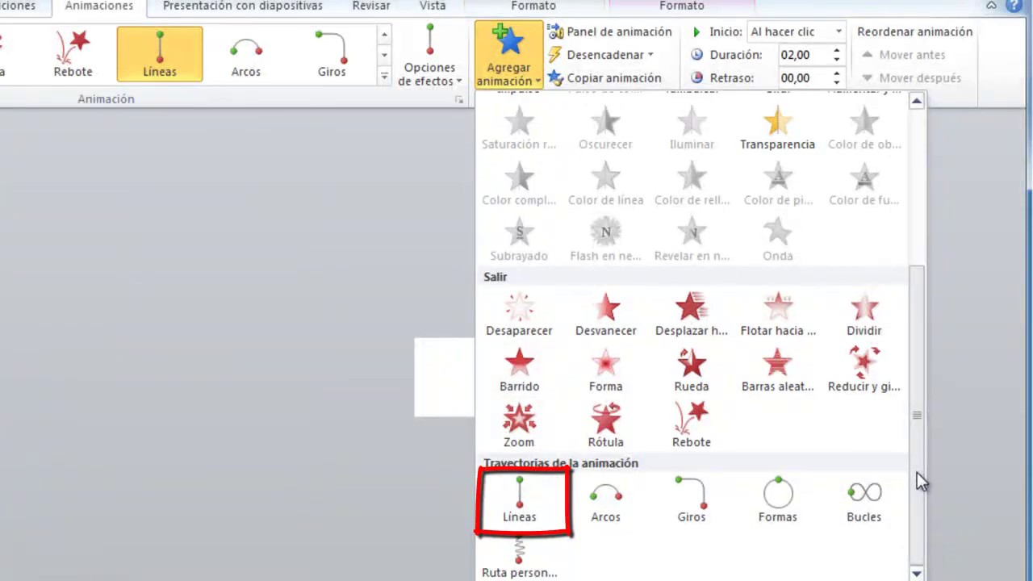
pyautogui.click(520, 496)
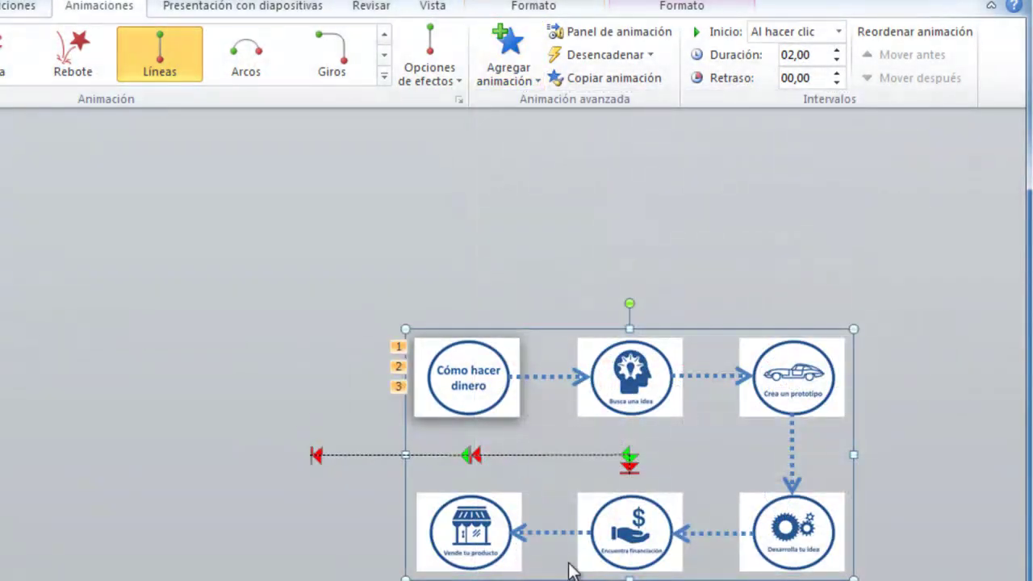
pyautogui.click(588, 307)
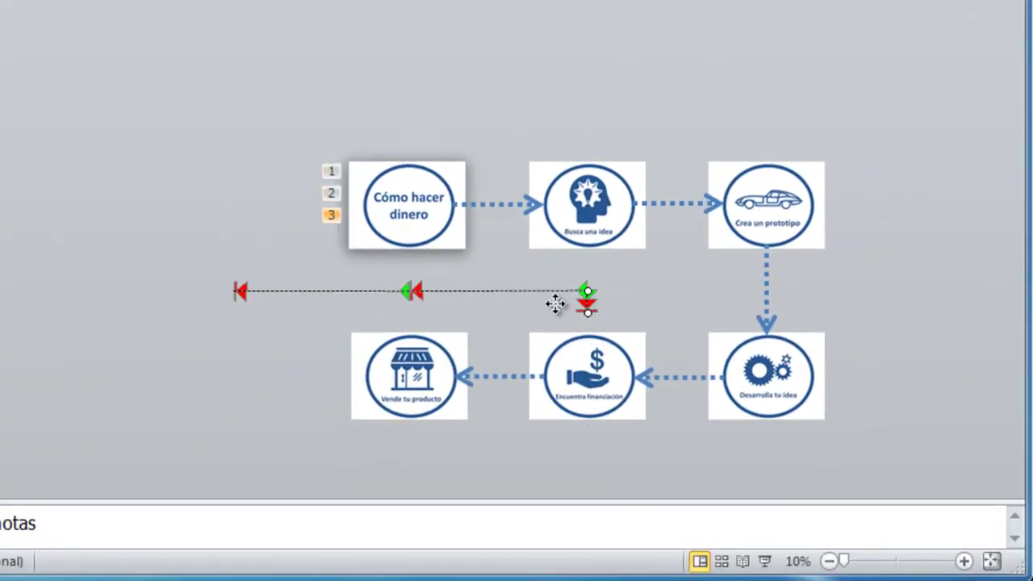
pyautogui.moveTo(254, 349); pyautogui.dragTo(259, 374)
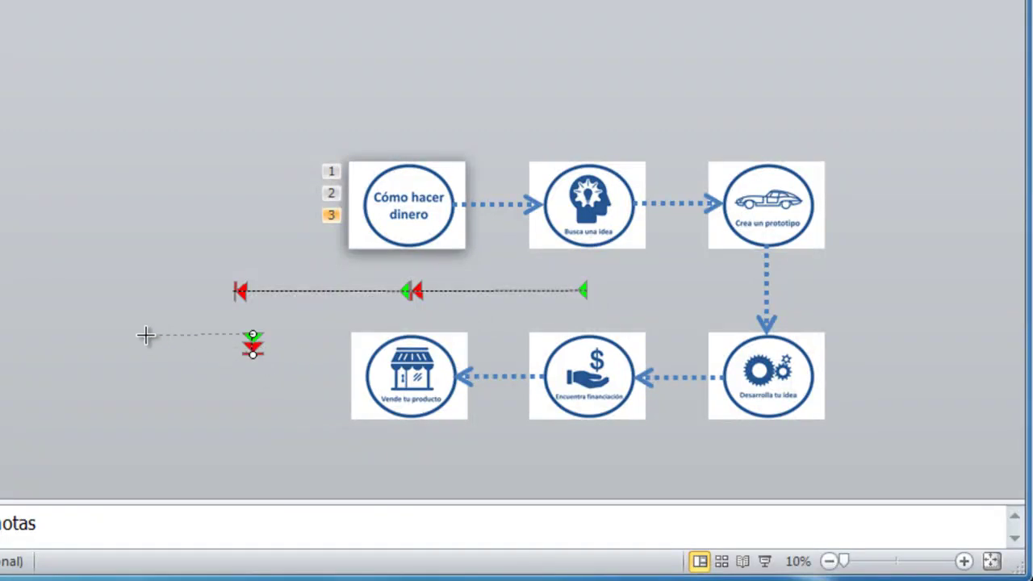
pyautogui.moveTo(145, 333); pyautogui.dragTo(147, 331)
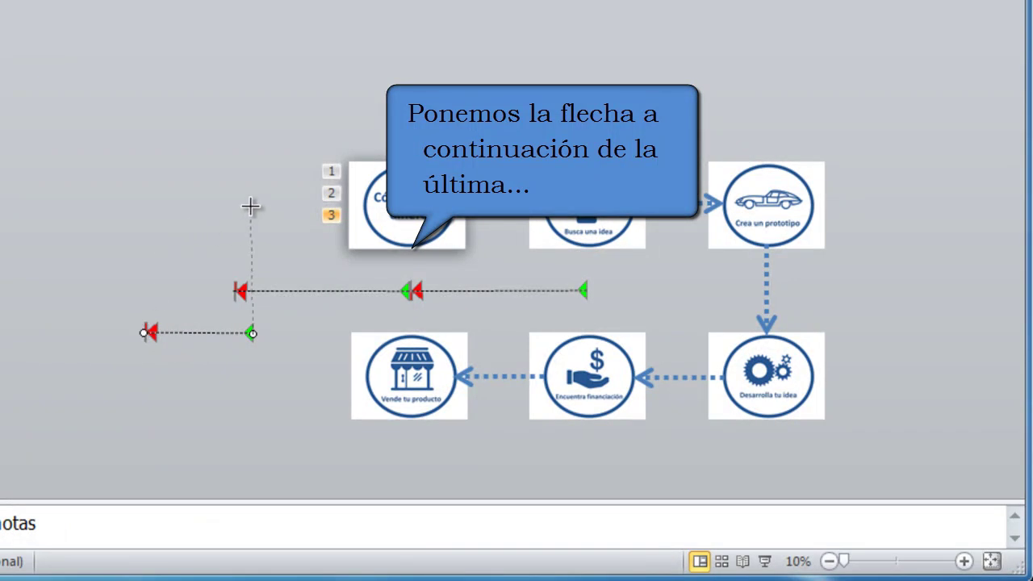
pyautogui.moveTo(253, 186); pyautogui.dragTo(252, 187)
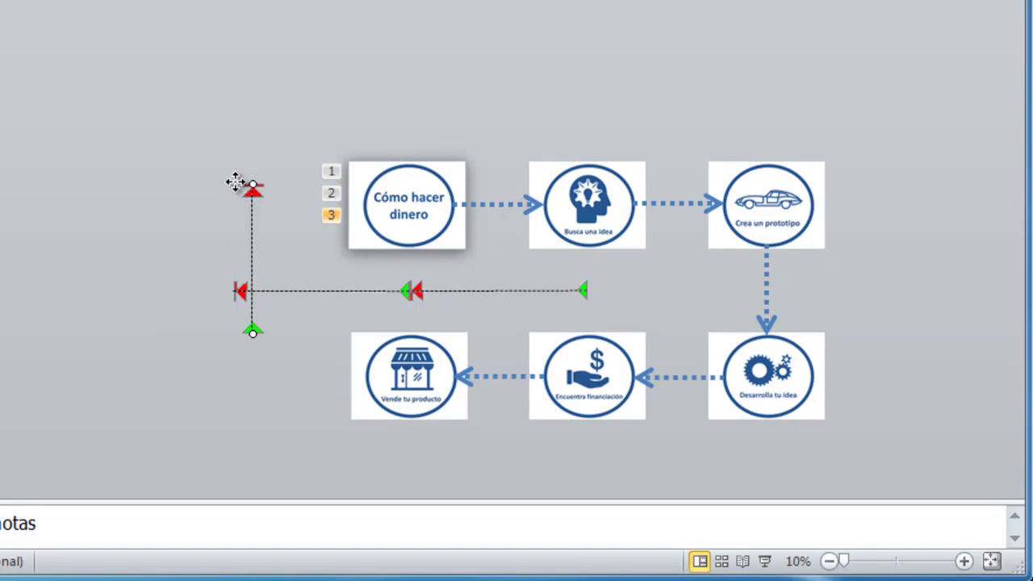
pyautogui.moveTo(234, 184); pyautogui.dragTo(237, 189)
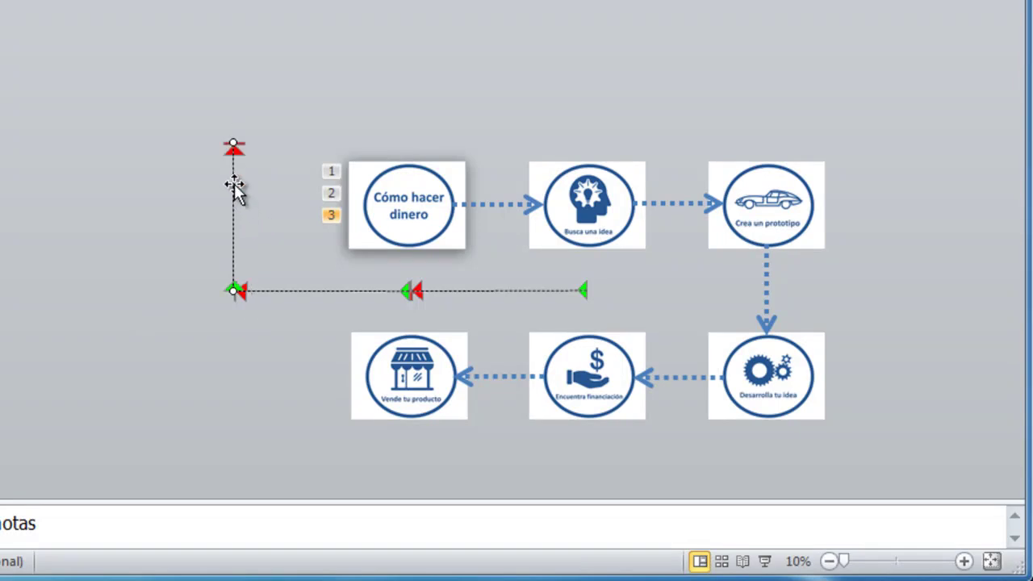
pyautogui.moveTo(227, 136); pyautogui.dragTo(230, 103)
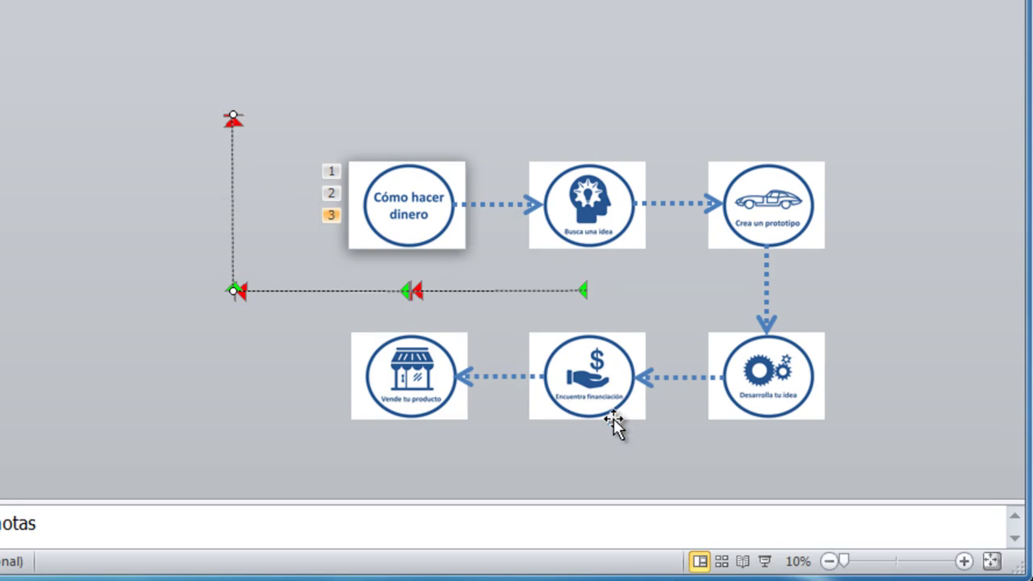
pyautogui.click(743, 562)
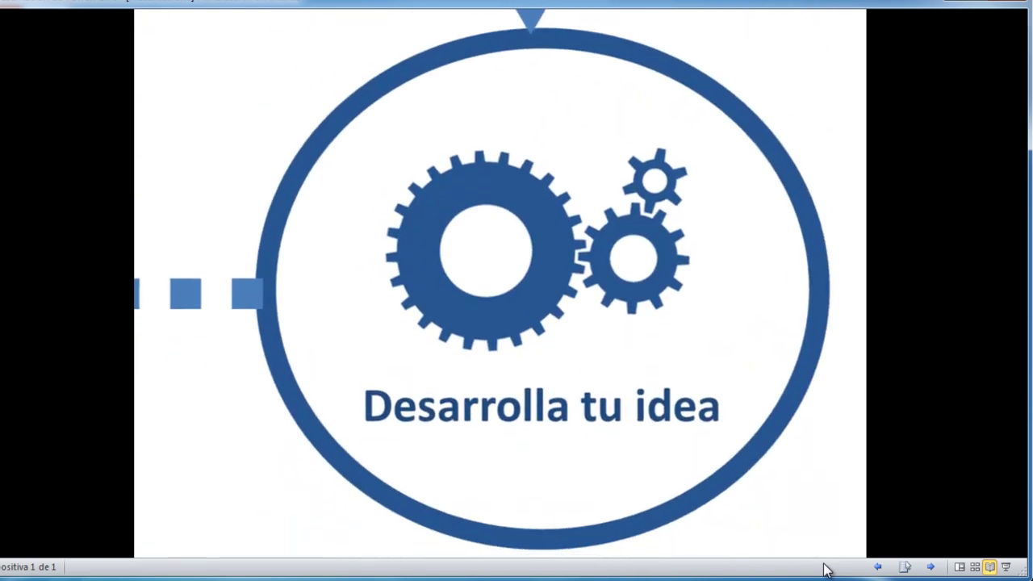
pyautogui.press('Escape')
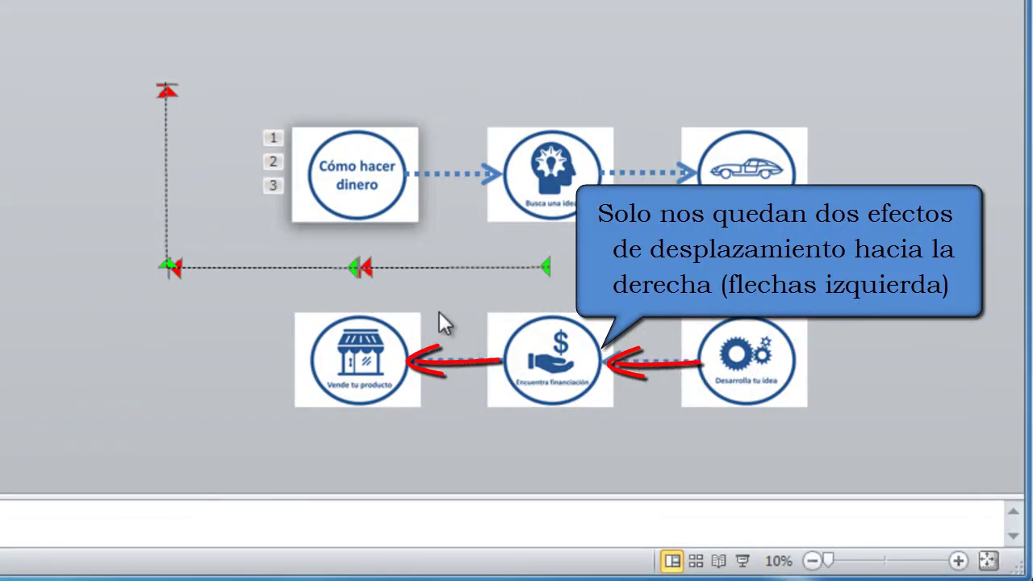
# Add a fourth Líneas path, sized like the first, running right from the vertical path's top.
pyautogui.click(412, 159)
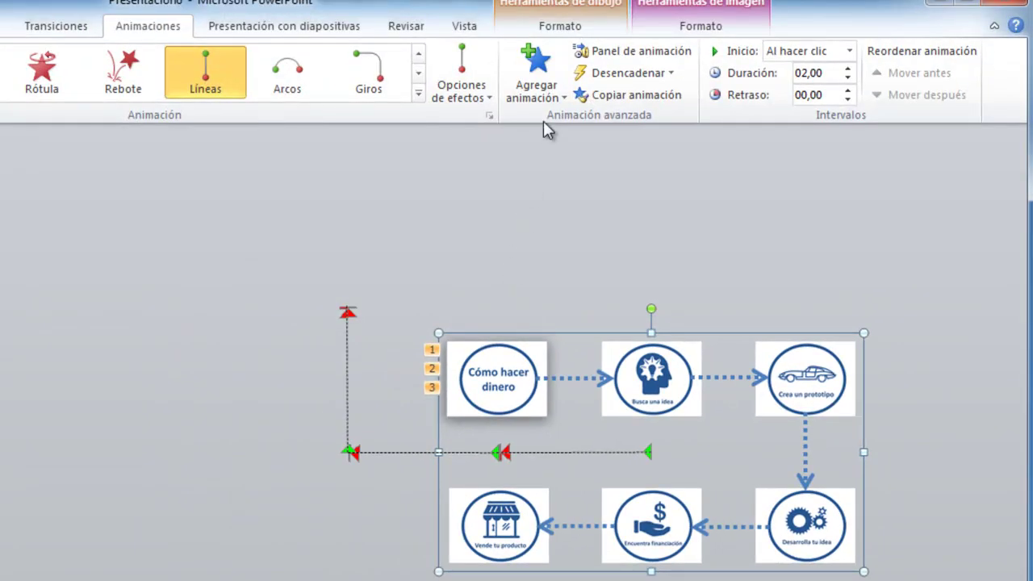
pyautogui.click(536, 88)
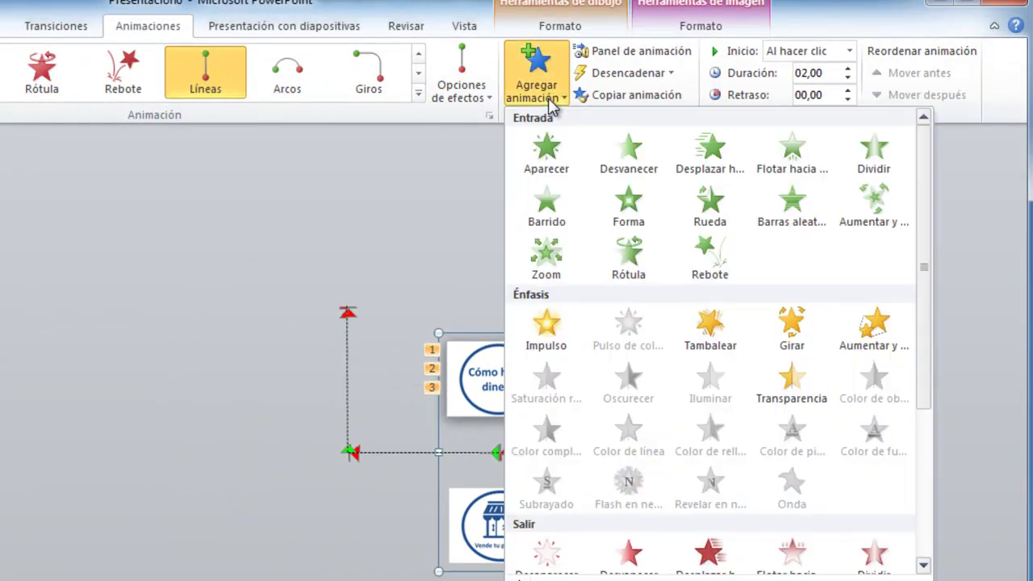
pyautogui.scroll(-5, 598, 403)
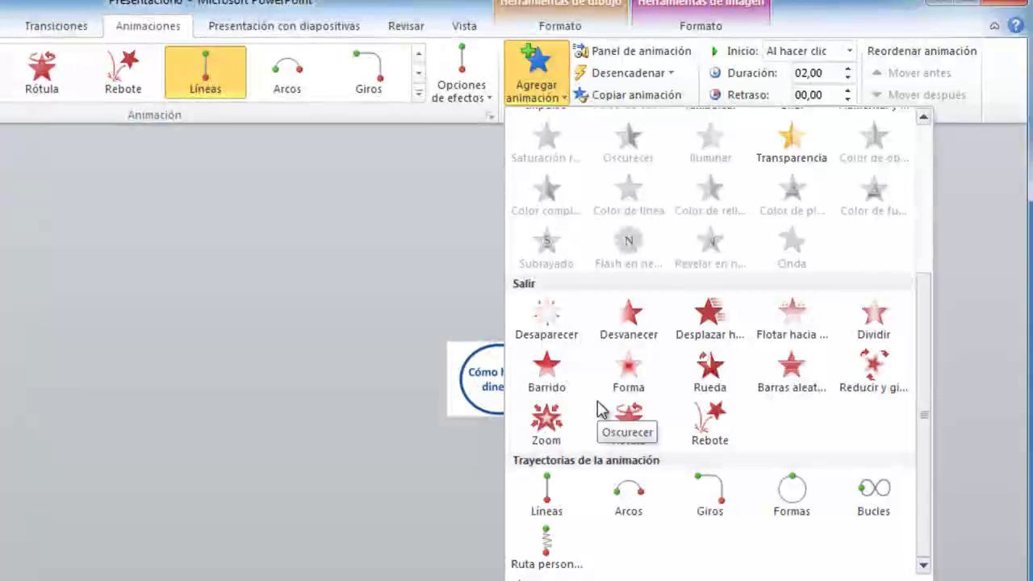
pyautogui.click(554, 488)
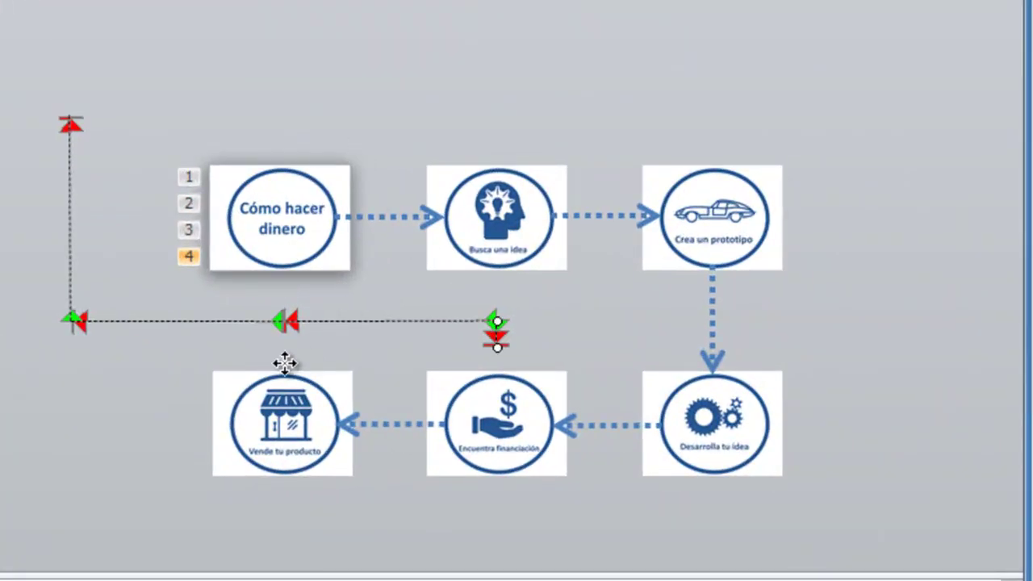
pyautogui.moveTo(289, 363); pyautogui.dragTo(286, 364)
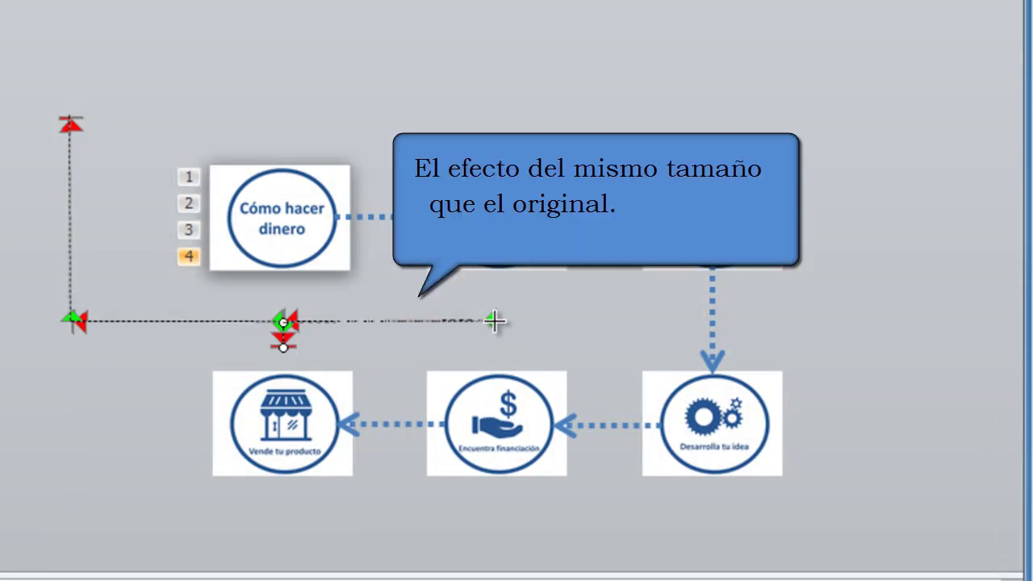
pyautogui.moveTo(494, 322); pyautogui.dragTo(493, 320)
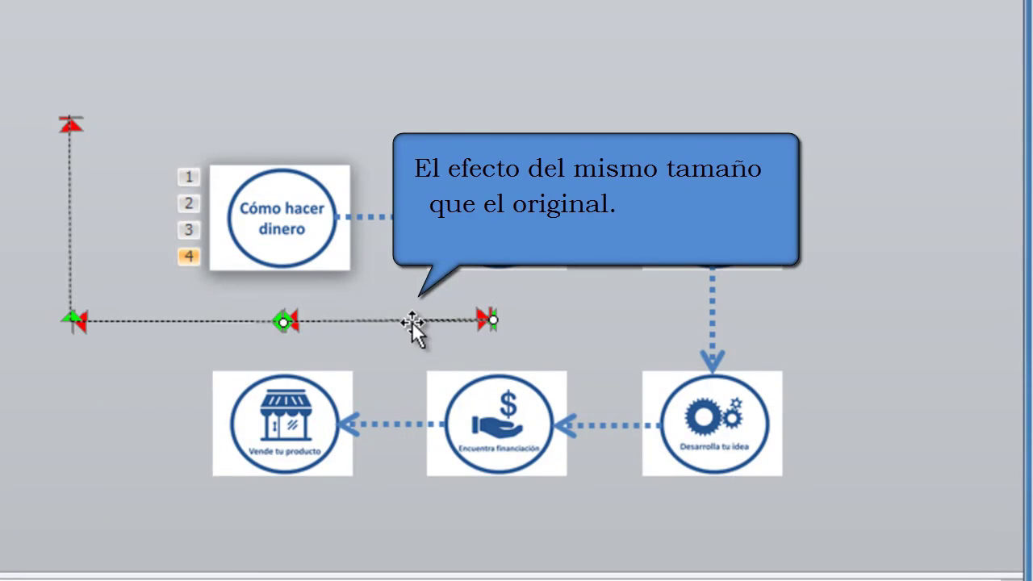
pyautogui.moveTo(342, 199); pyautogui.dragTo(197, 119)
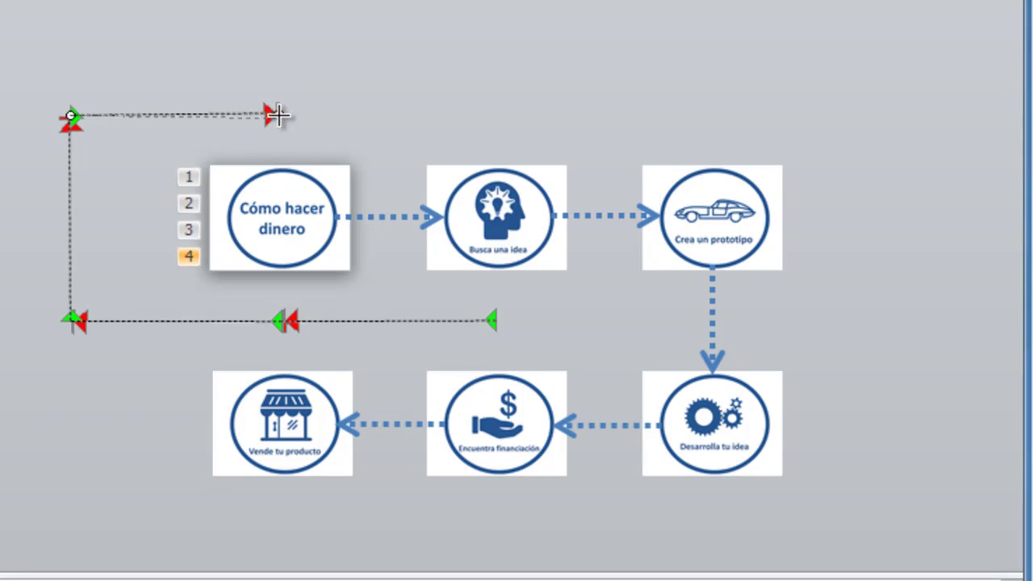
pyautogui.moveTo(274, 114); pyautogui.dragTo(274, 116)
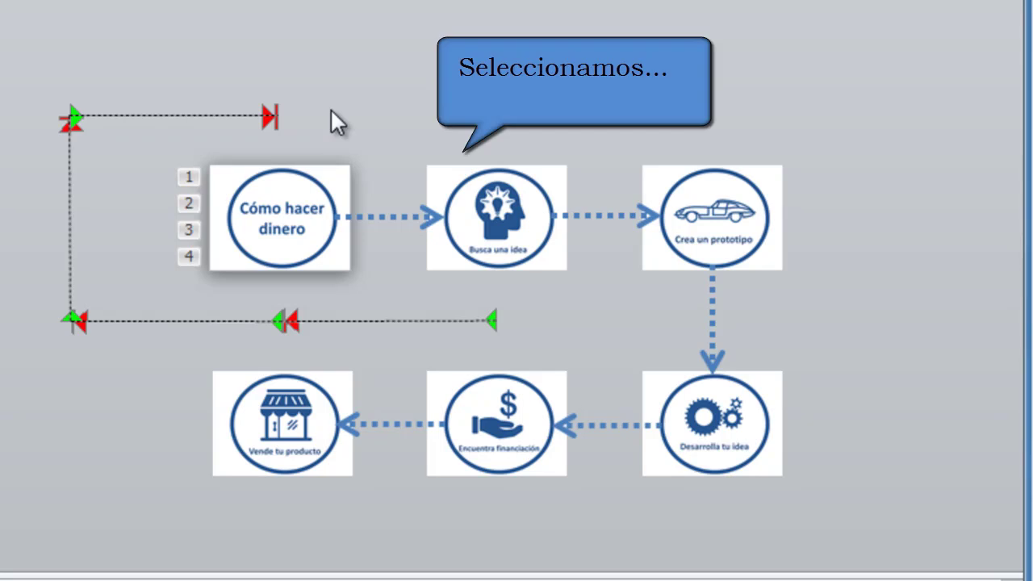
# Add a fifth Líneas motion path starting at the top path's end and extending further right.
pyautogui.click(482, 168)
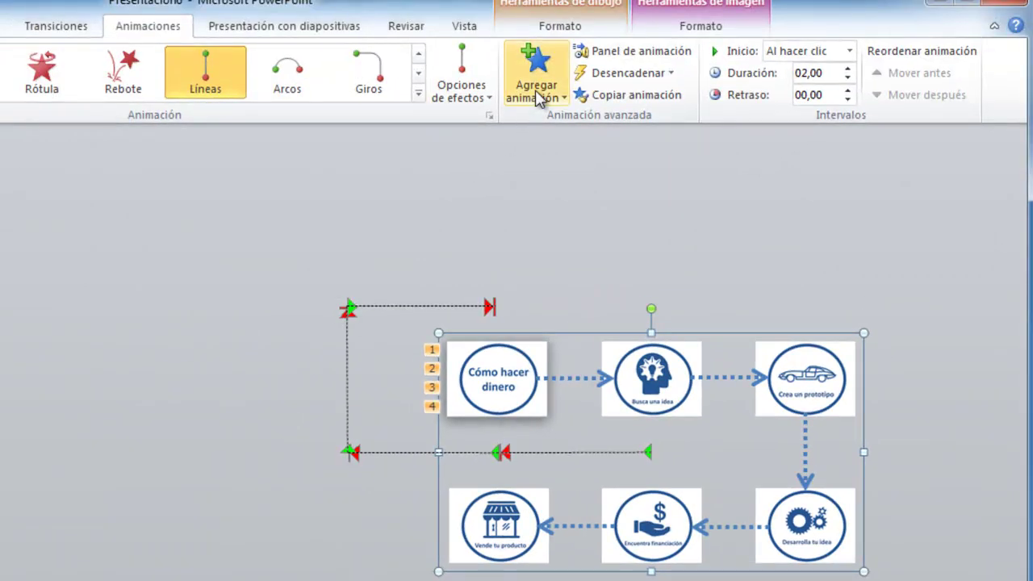
pyautogui.click(535, 89)
pyautogui.scroll(-5, 599, 372)
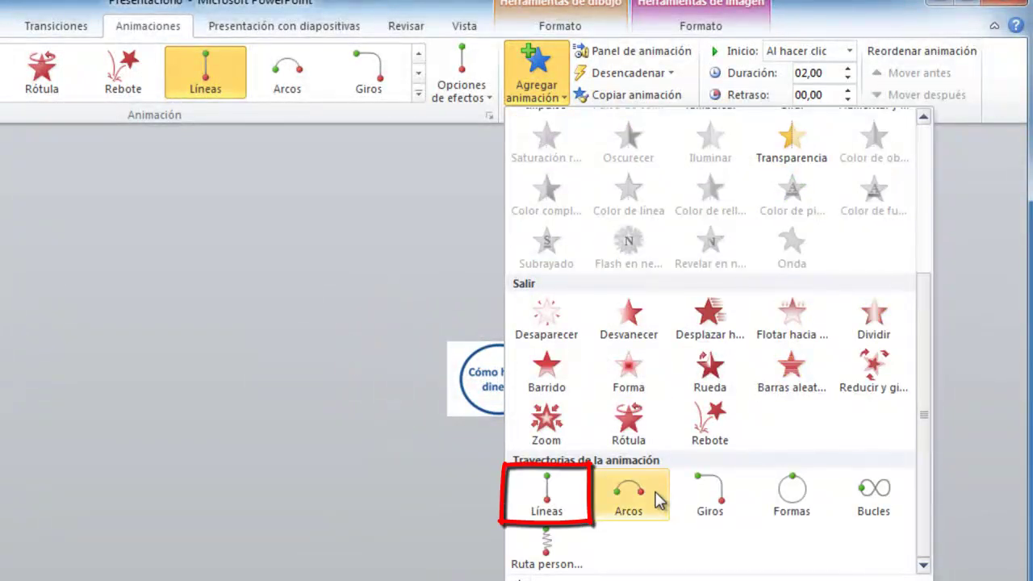
pyautogui.click(558, 494)
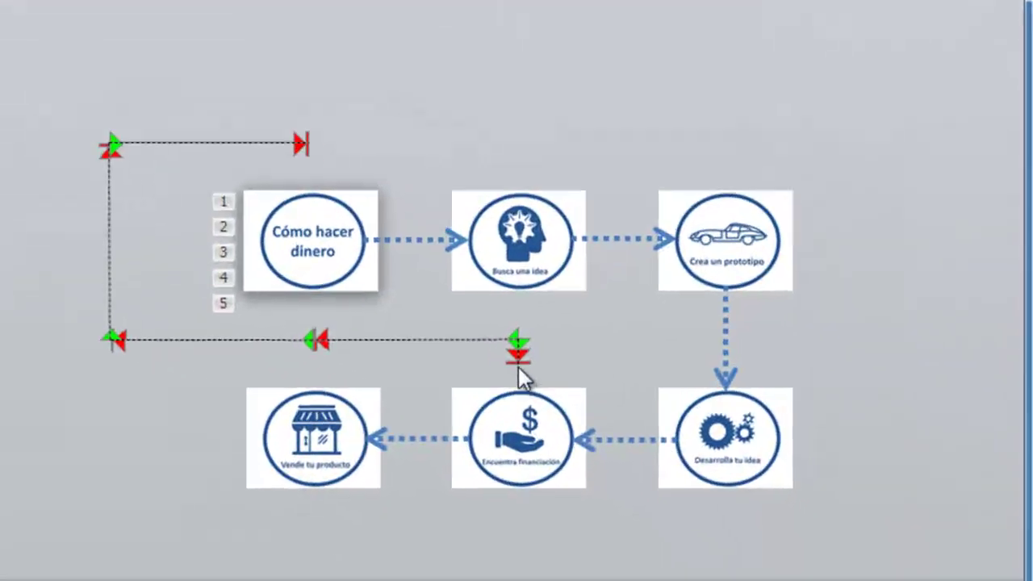
pyautogui.click(594, 414)
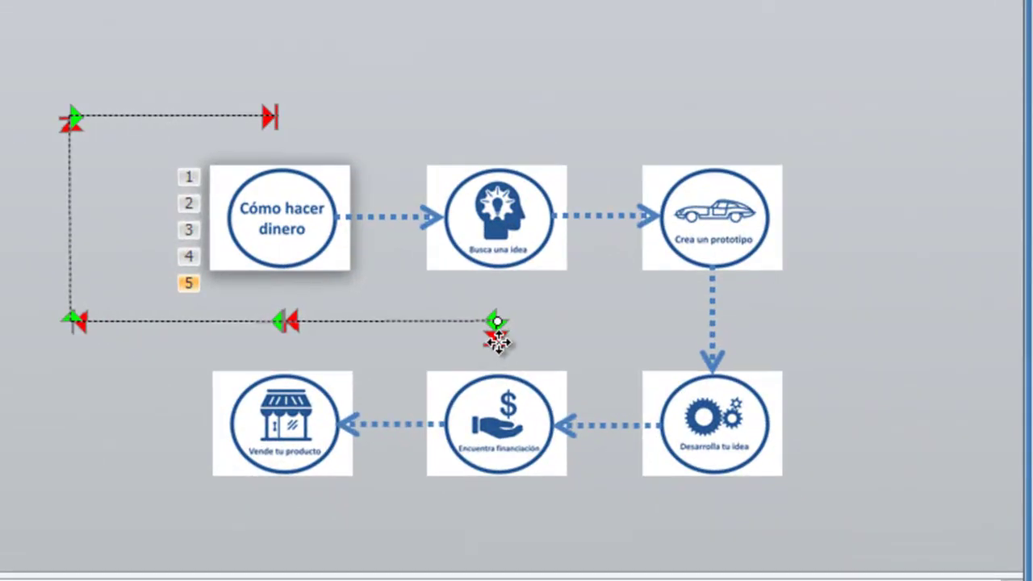
pyautogui.click(277, 137)
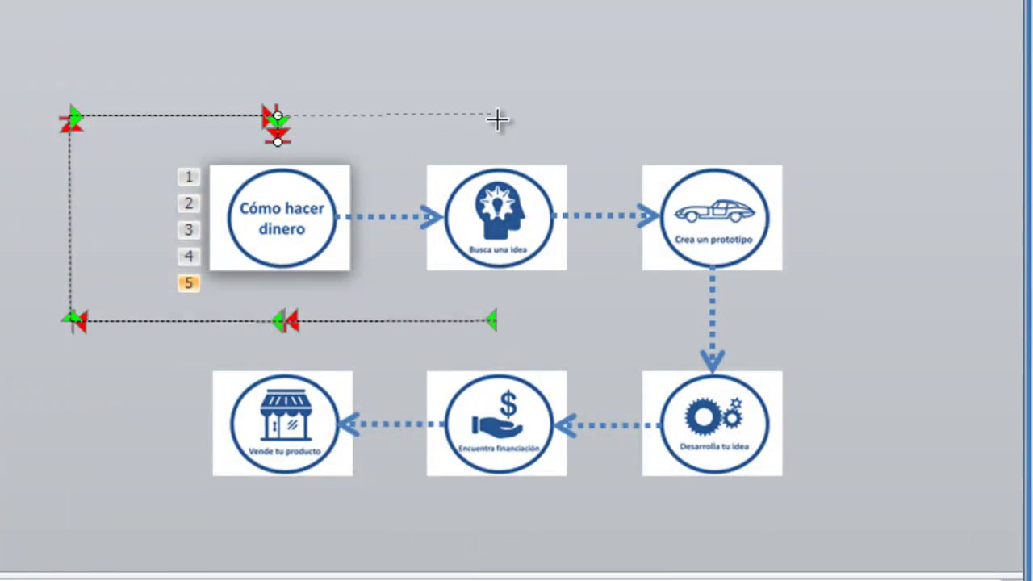
pyautogui.moveTo(497, 120); pyautogui.dragTo(488, 115)
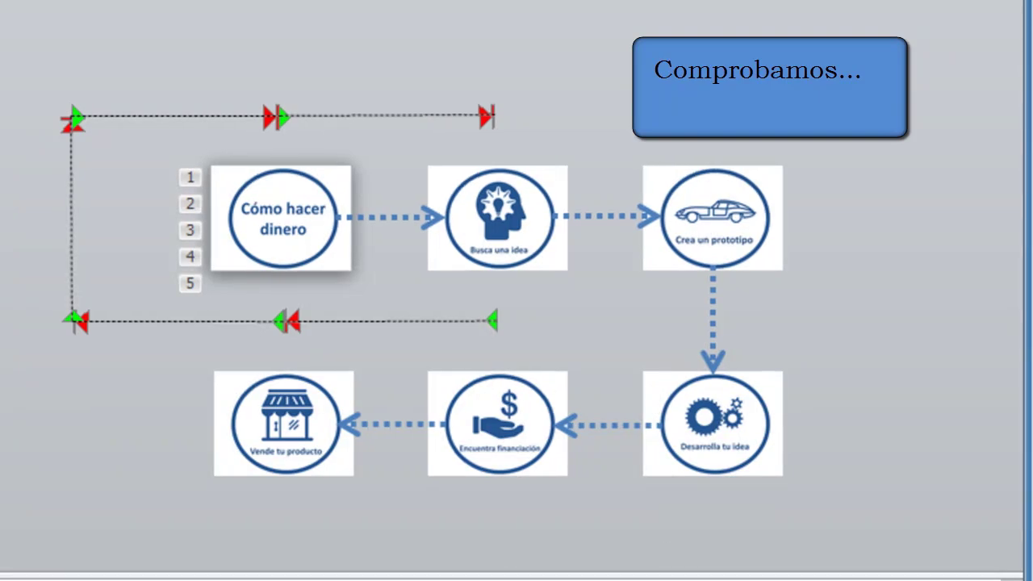
pyautogui.click(985, 577)
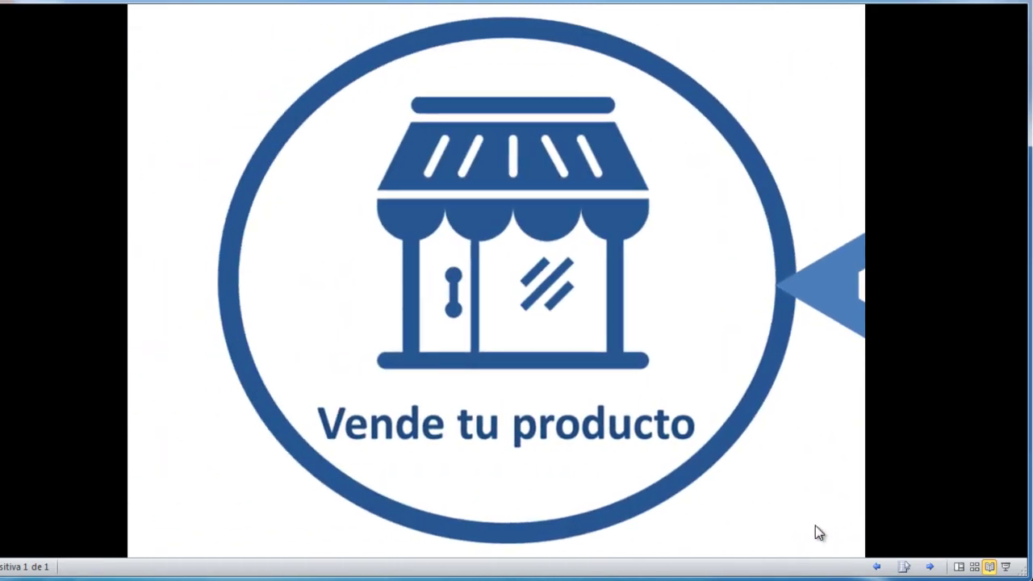
pyautogui.press('Escape')
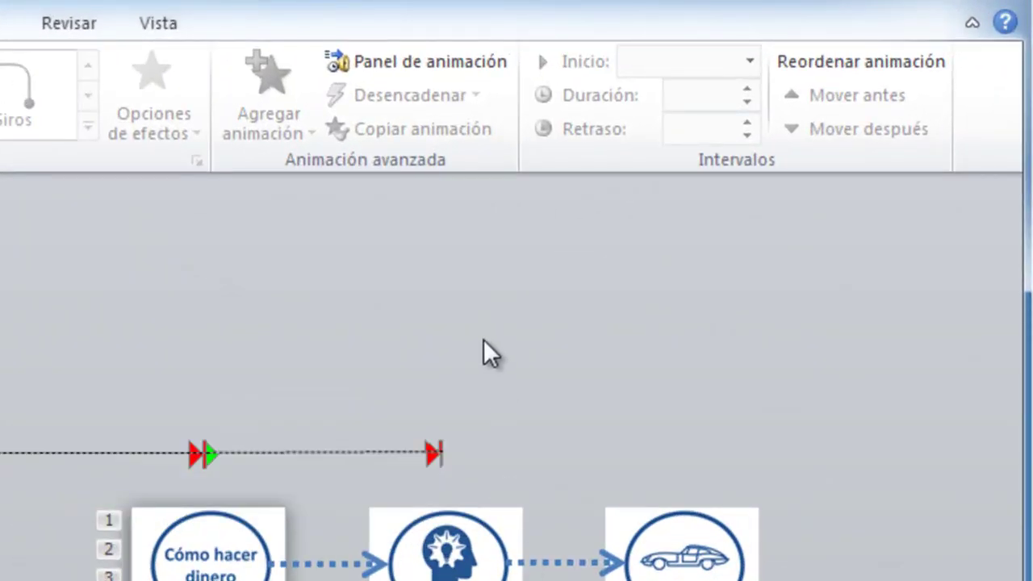
# Select all five motion paths in the Animation Pane and cut their Duración from 02,00 to 01,00.
pyautogui.click(441, 70)
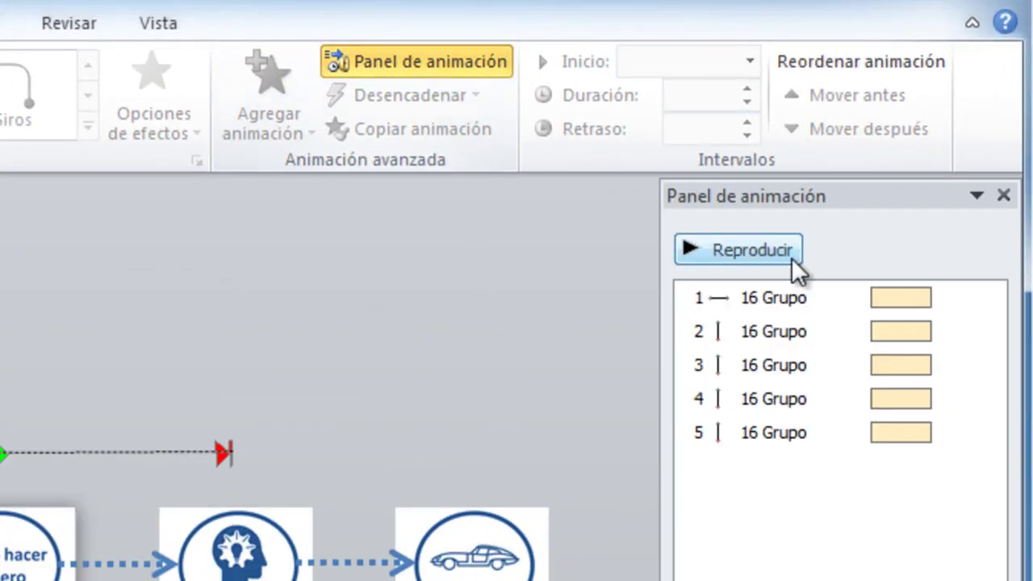
pyautogui.click(810, 296)
pyautogui.keyDown('shift'); pyautogui.click(795, 432); pyautogui.keyUp('shift')
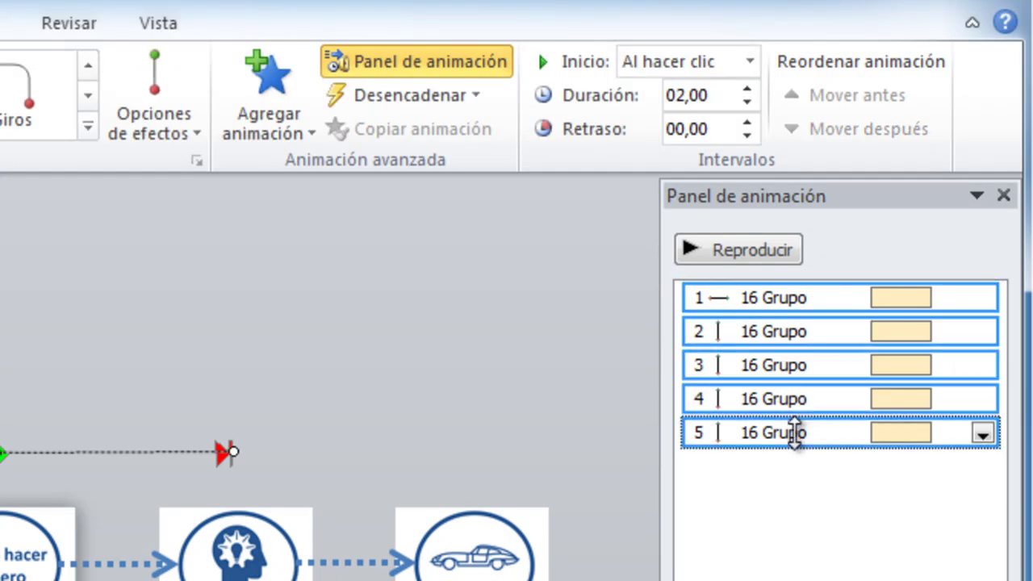
pyautogui.click(746, 103)
pyautogui.click(747, 102)
pyautogui.click(746, 102)
pyautogui.click(746, 102)
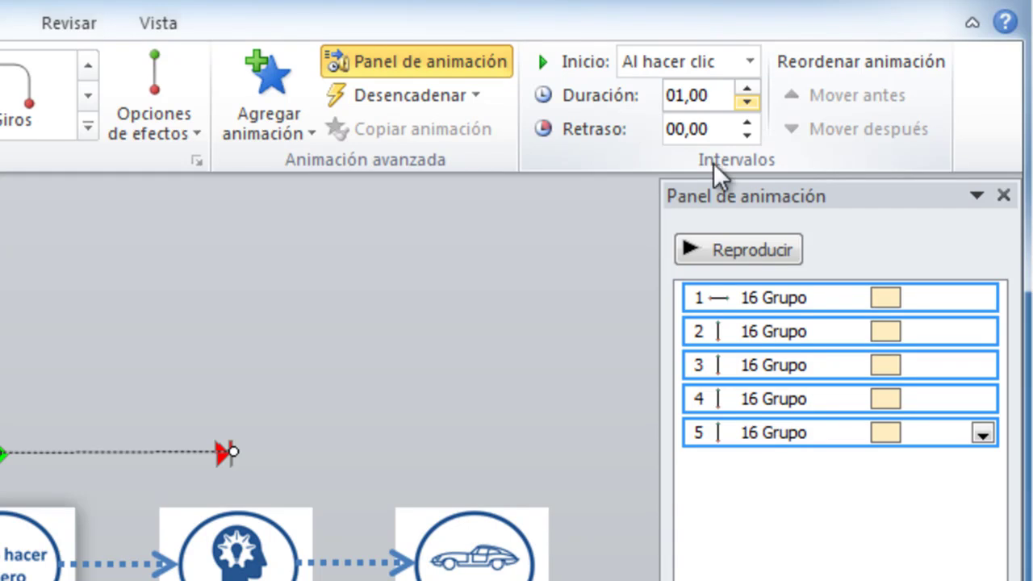
pyautogui.click(562, 290)
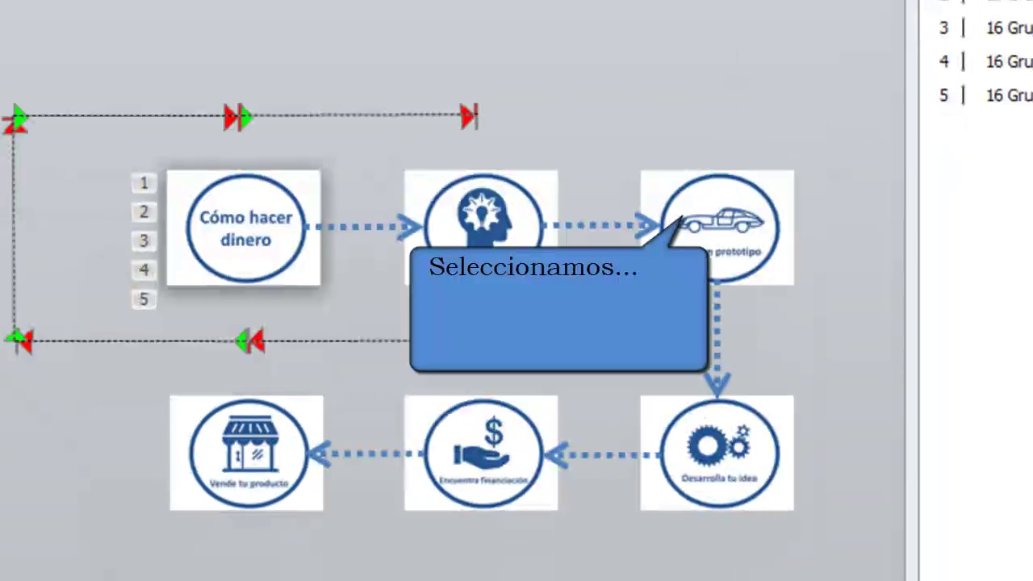
# Add an Aumentar y hundir emphasis animation to the diagram group.
pyautogui.click(726, 185)
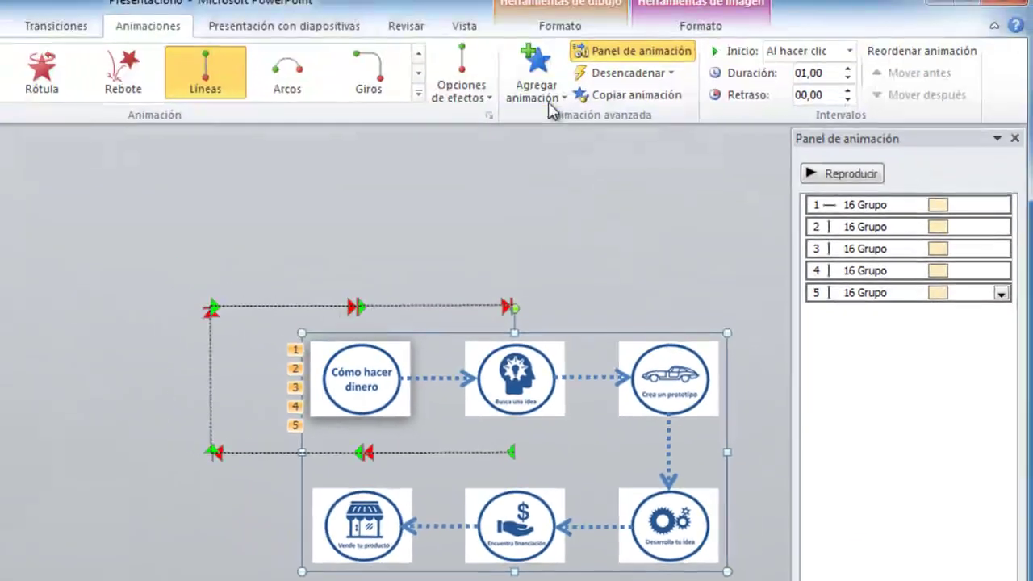
pyautogui.click(549, 98)
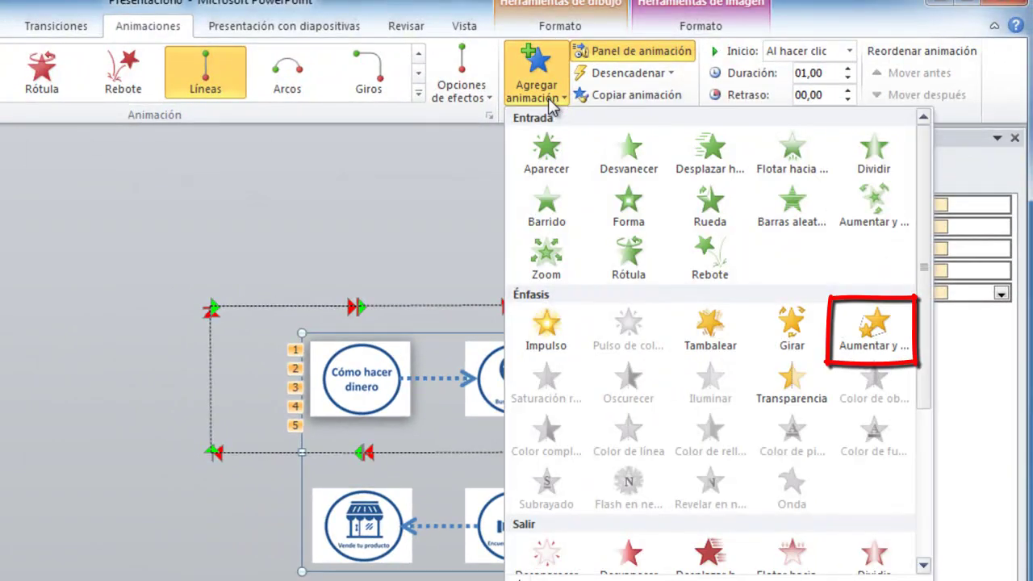
pyautogui.click(888, 339)
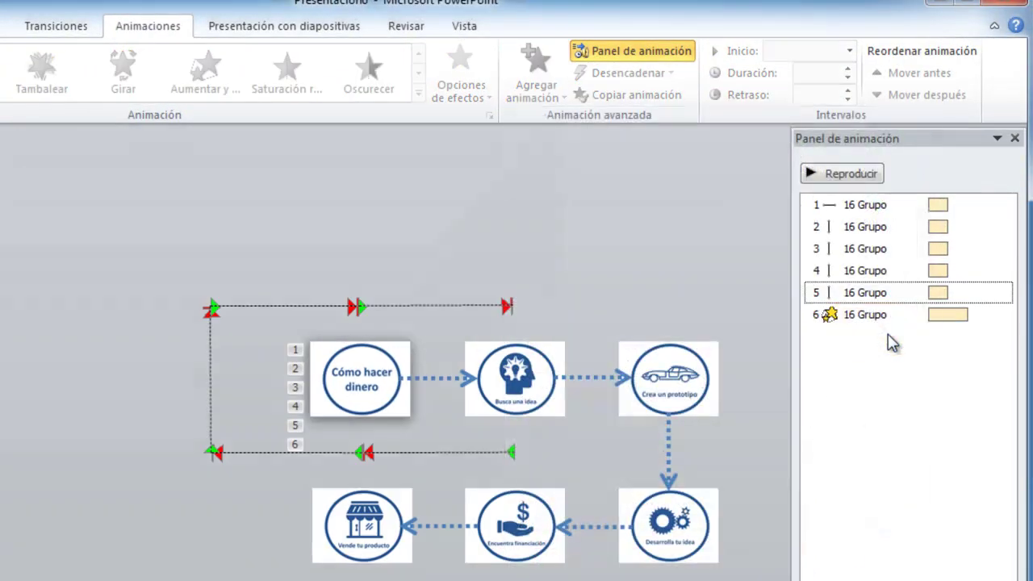
# Set the Aumentar y hundir effect's custom size to 20%.
pyautogui.click(882, 313)
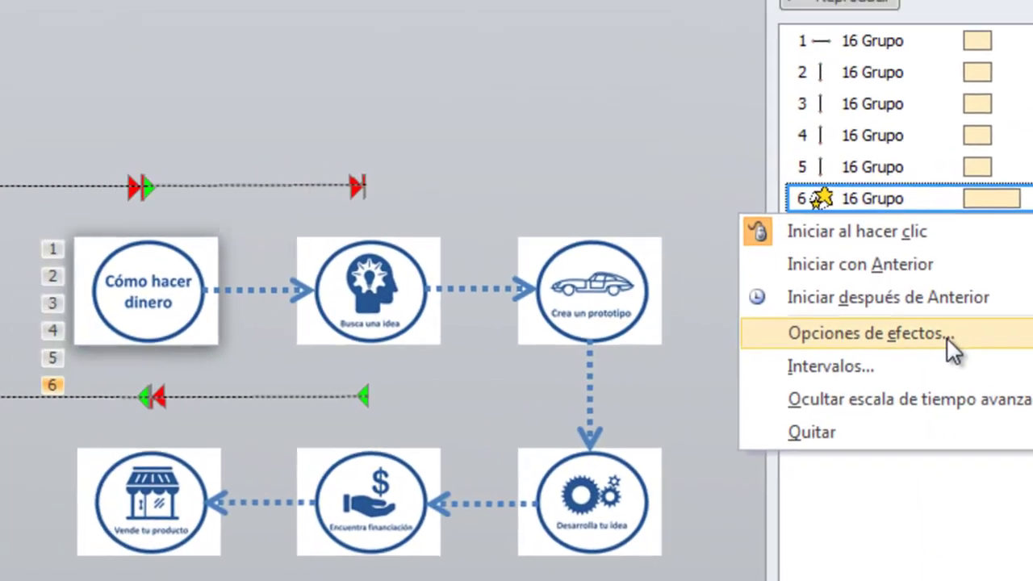
pyautogui.click(868, 322)
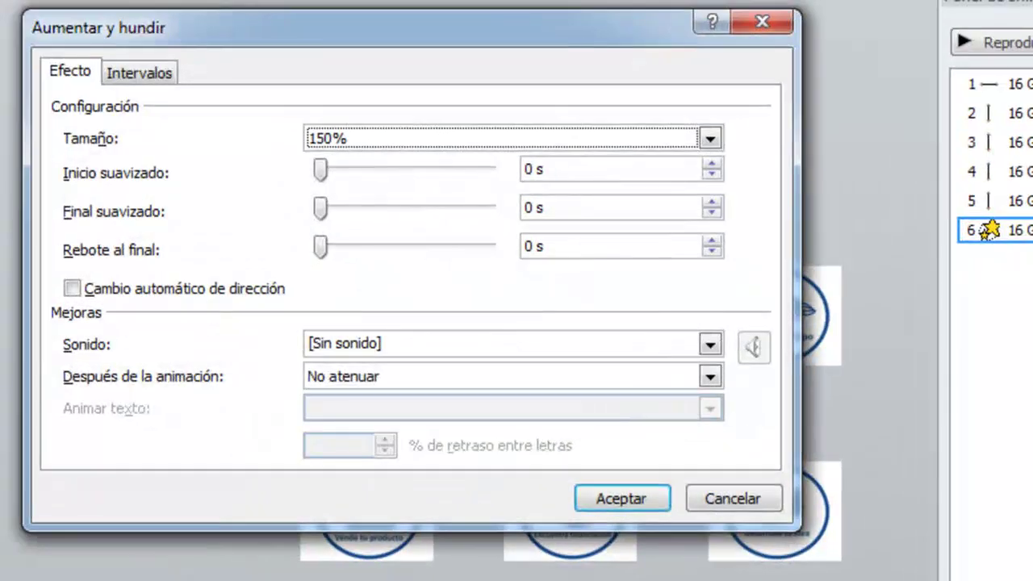
pyautogui.click(710, 139)
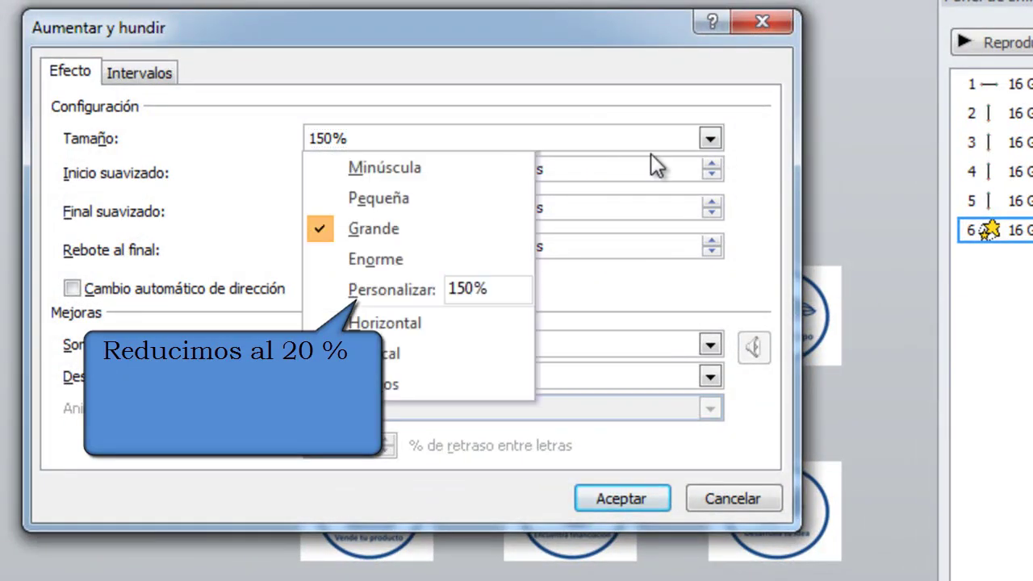
pyautogui.click(456, 292)
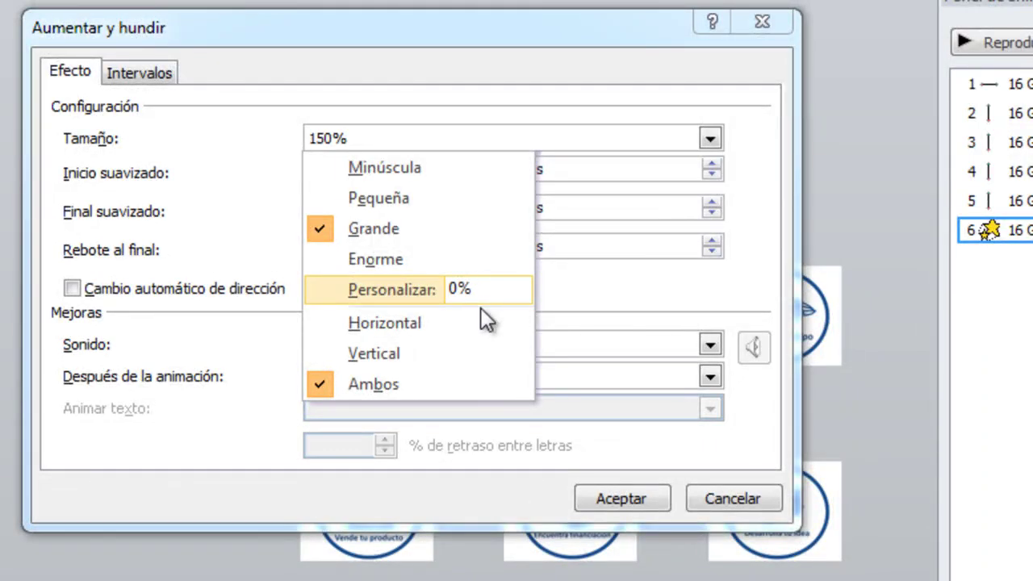
pyautogui.write('2')
pyautogui.press('Return')
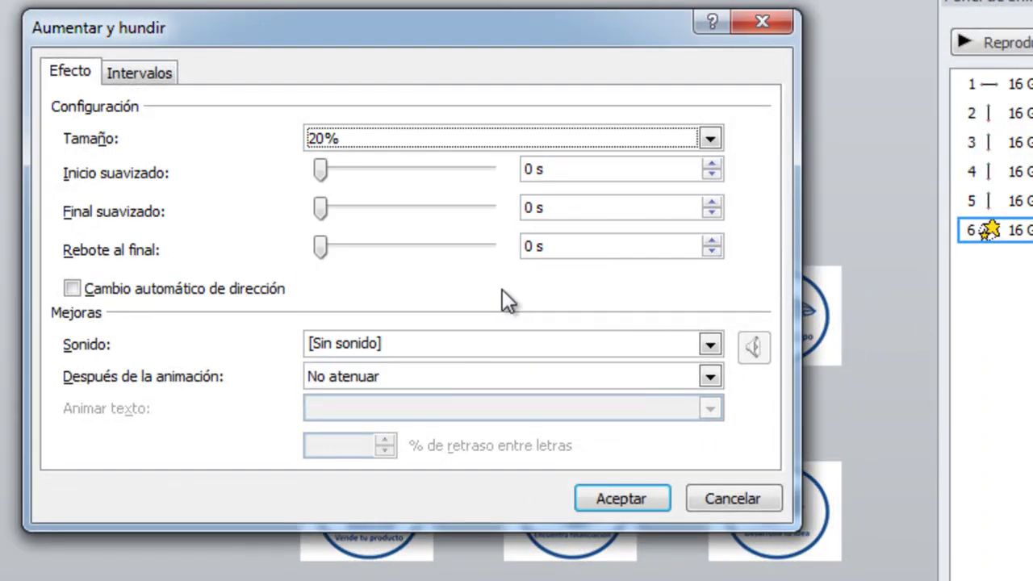
pyautogui.click(631, 496)
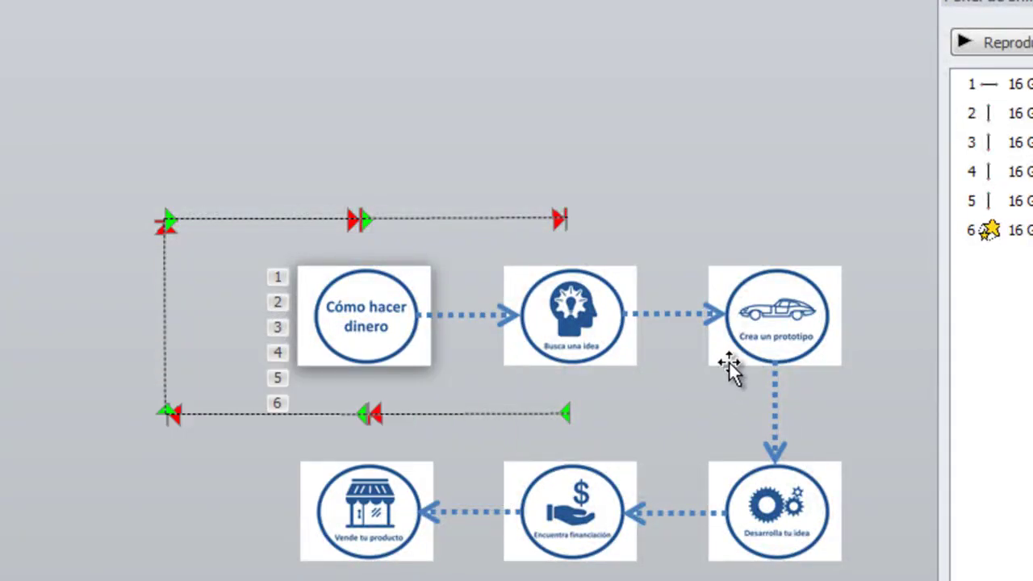
# Add a Líneas motion path as the group's seventh animation.
pyautogui.click(733, 347)
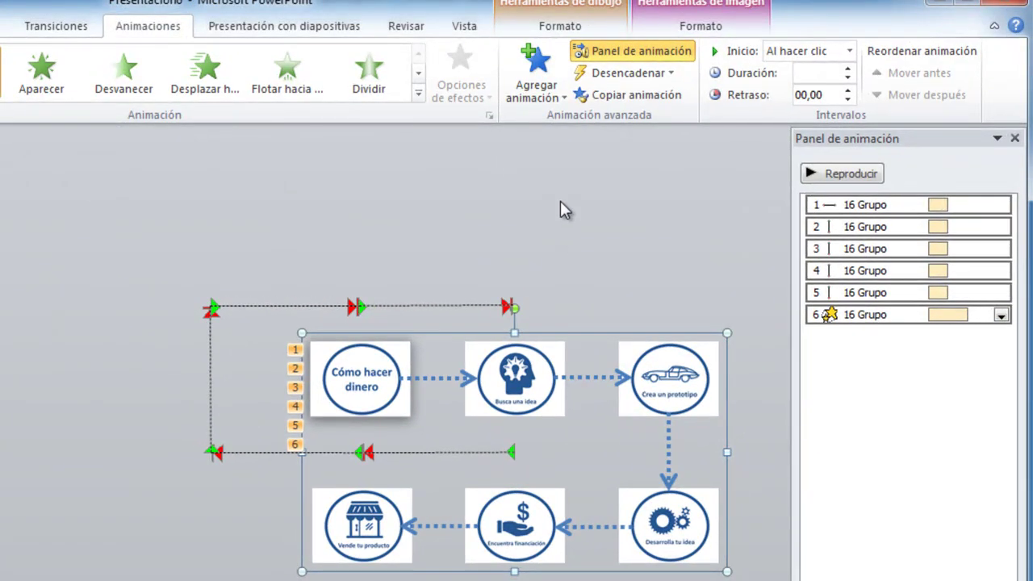
pyautogui.click(551, 98)
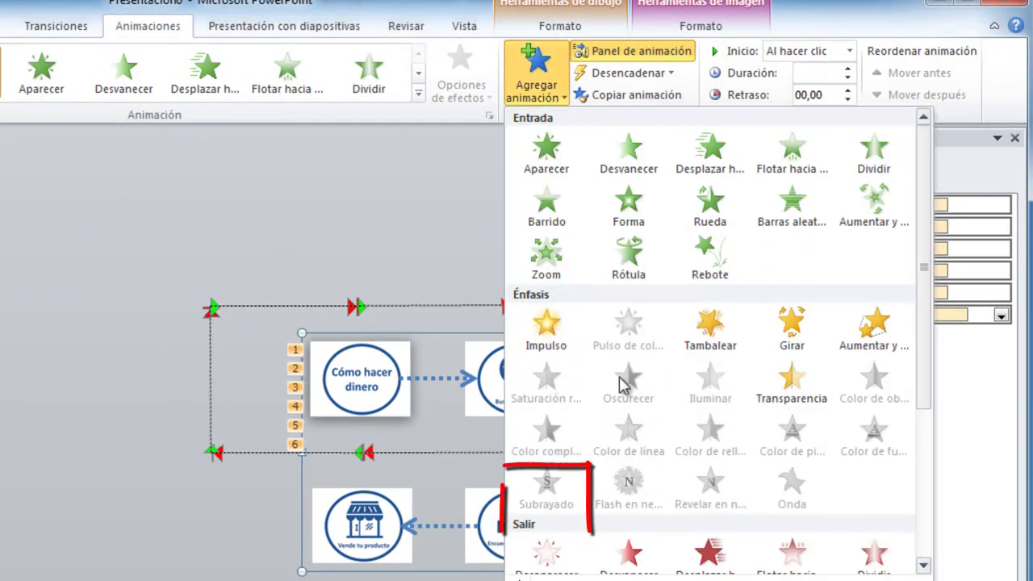
pyautogui.scroll(-5, 622, 386)
pyautogui.click(557, 493)
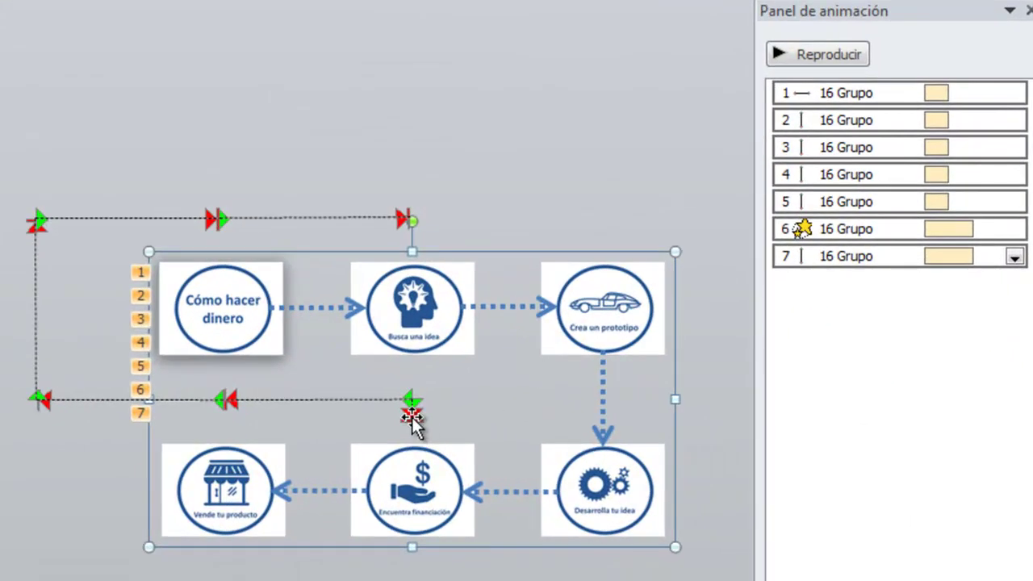
# Move path 7 to start at the top path's end and finish on the Cómo hacer dinero icon.
pyautogui.click(414, 407)
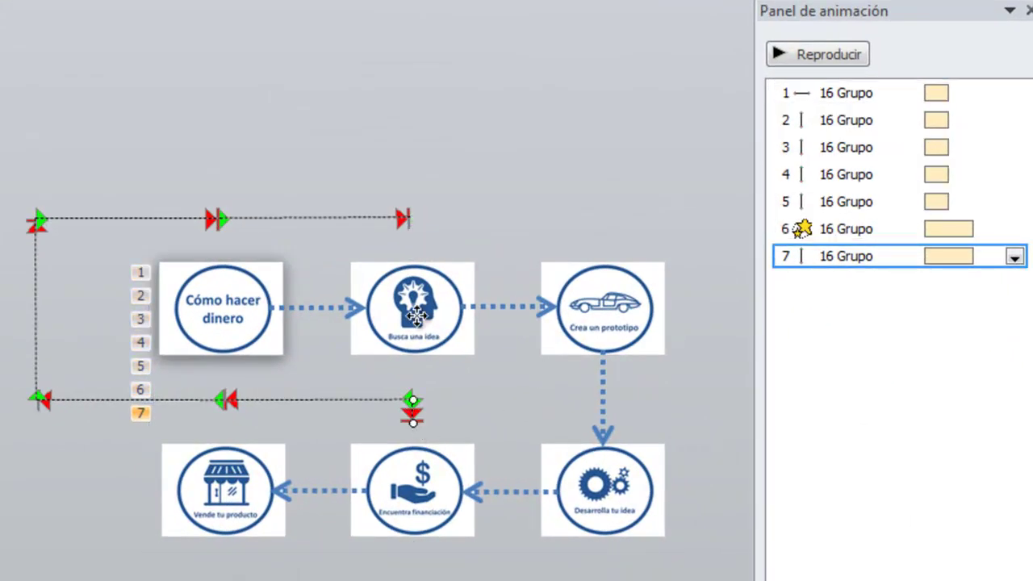
pyautogui.moveTo(414, 247); pyautogui.dragTo(406, 224)
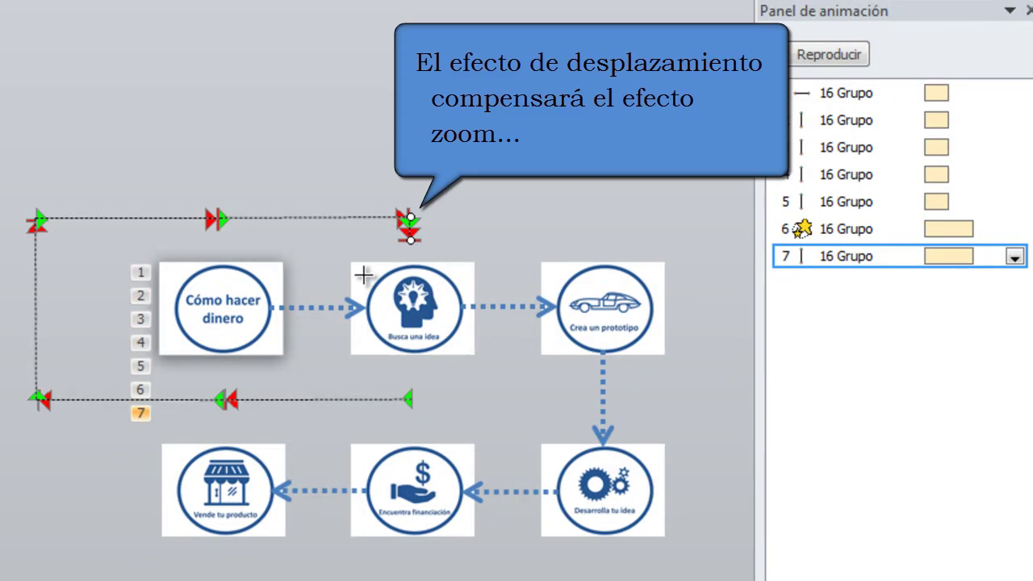
pyautogui.doubleClick(226, 306)
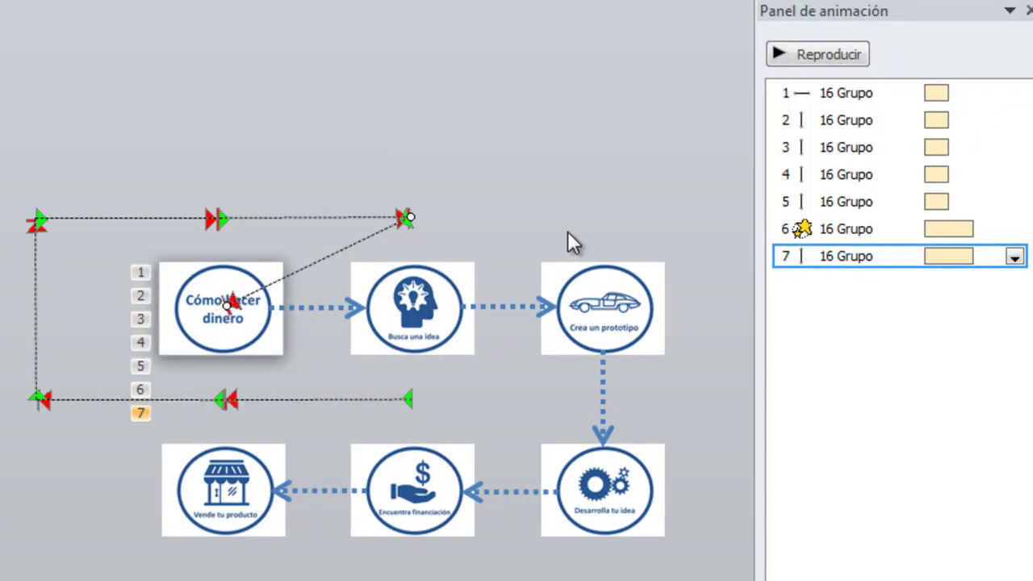
pyautogui.click(568, 234)
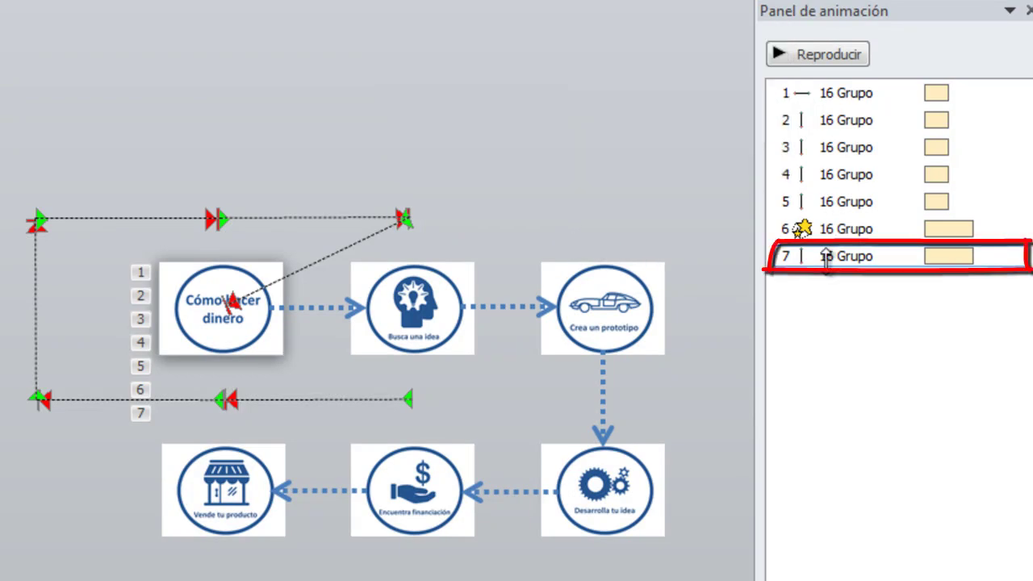
# Set animation 7 to start With Previous (Iniciar con Anterior).
pyautogui.click(872, 256)
pyautogui.click(1012, 257)
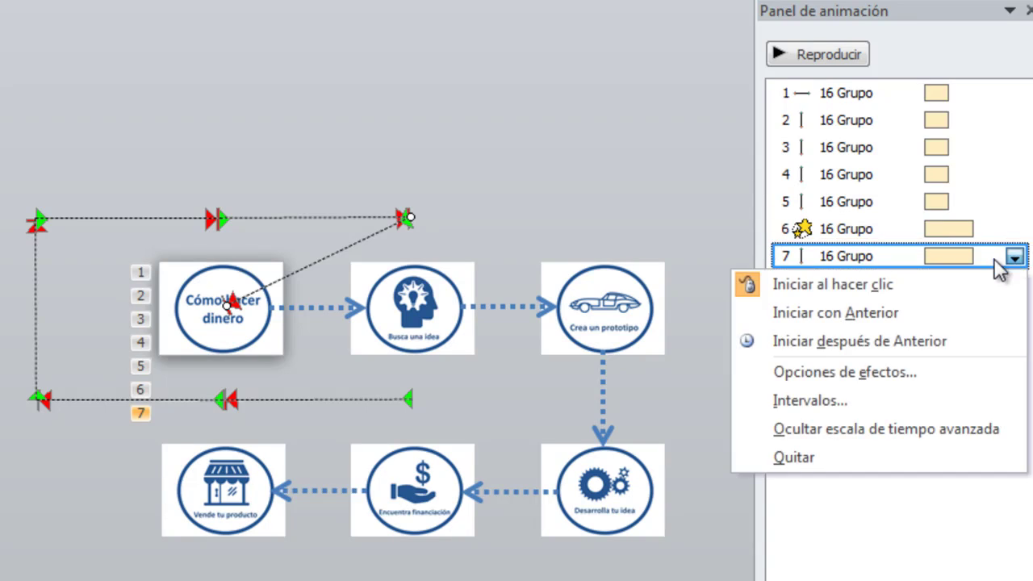
pyautogui.click(887, 312)
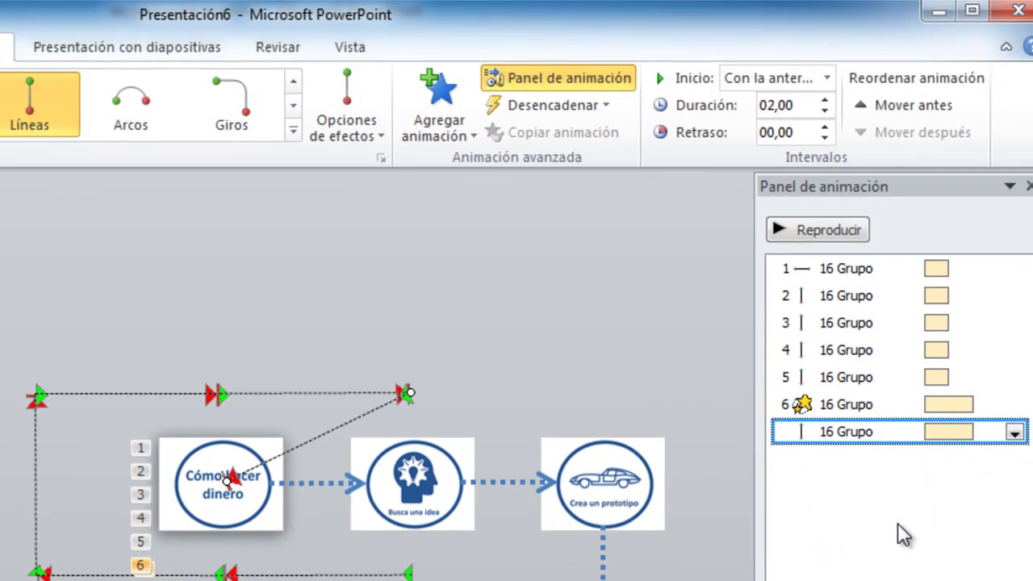
# Shorten the Duración of animations 6 and 7 to 01,00.
pyautogui.keyDown('shift'); pyautogui.click(917, 405); pyautogui.keyUp('shift')
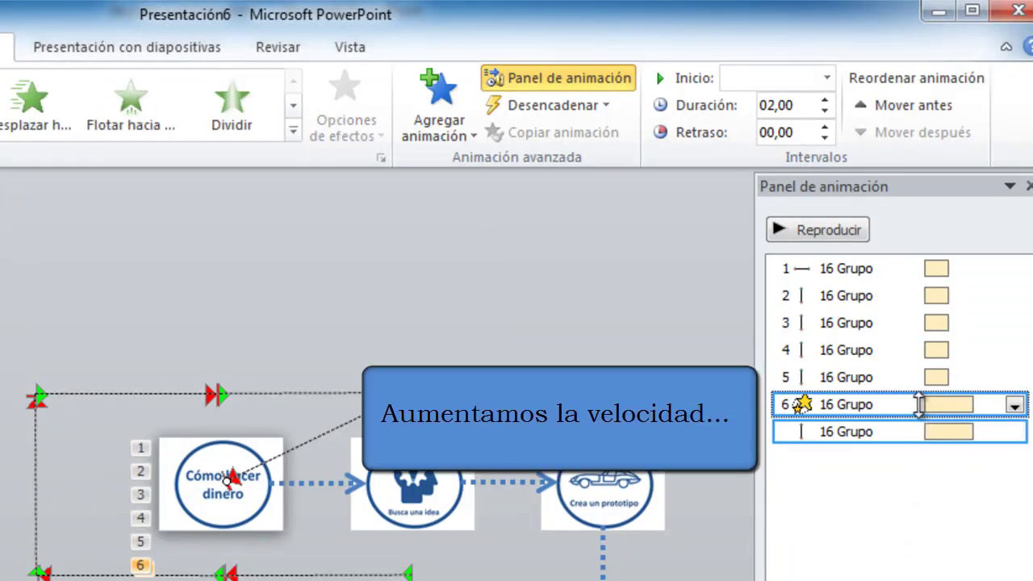
pyautogui.click(824, 112)
pyautogui.click(824, 112)
pyautogui.click(823, 112)
pyautogui.click(824, 112)
pyautogui.click(728, 456)
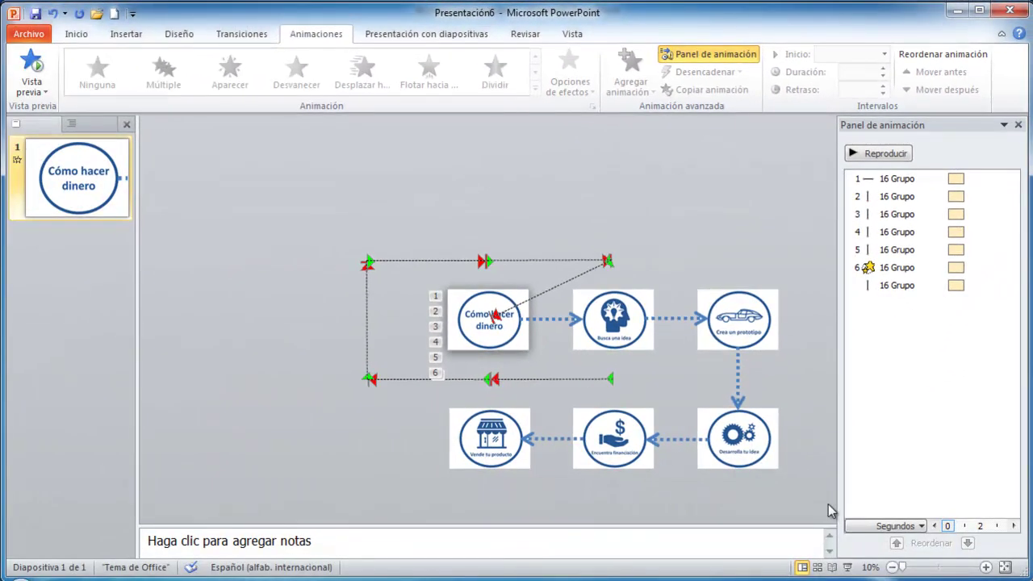
# Play the slide in Reading View to preview all seven animations.
pyautogui.click(833, 567)
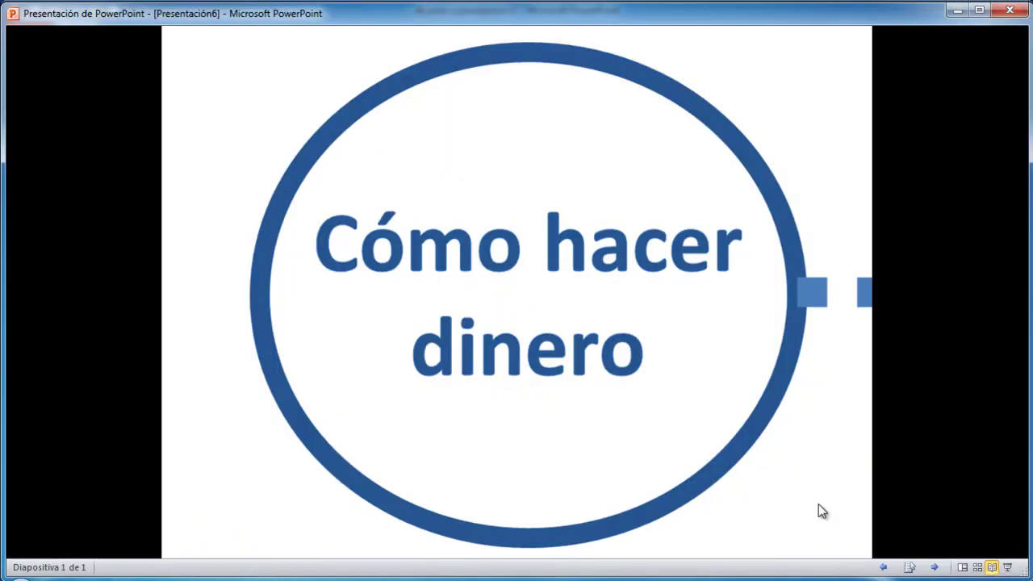